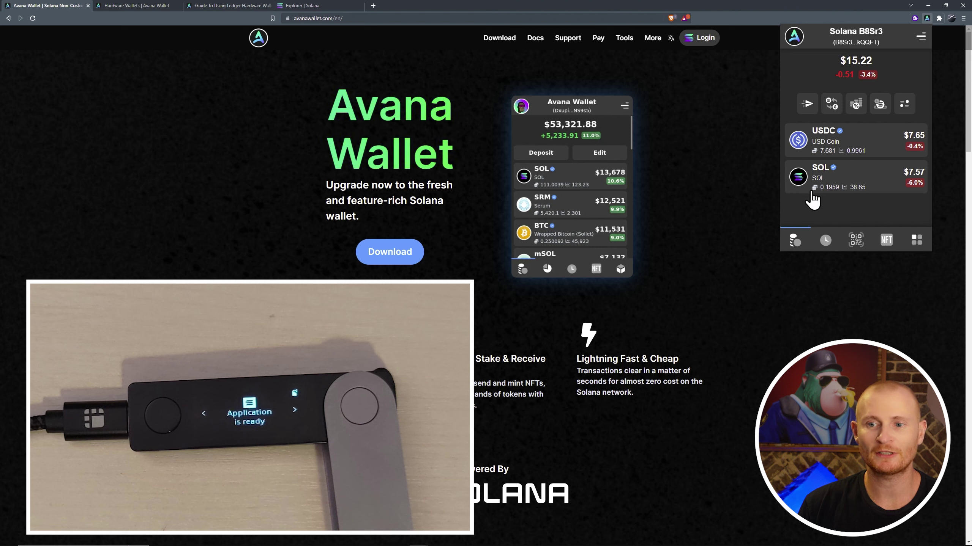
# Compare the DTP NFT in Avana's NFT tab with the same NFT in Phantom's Collectibles.
pyautogui.click(886, 244)
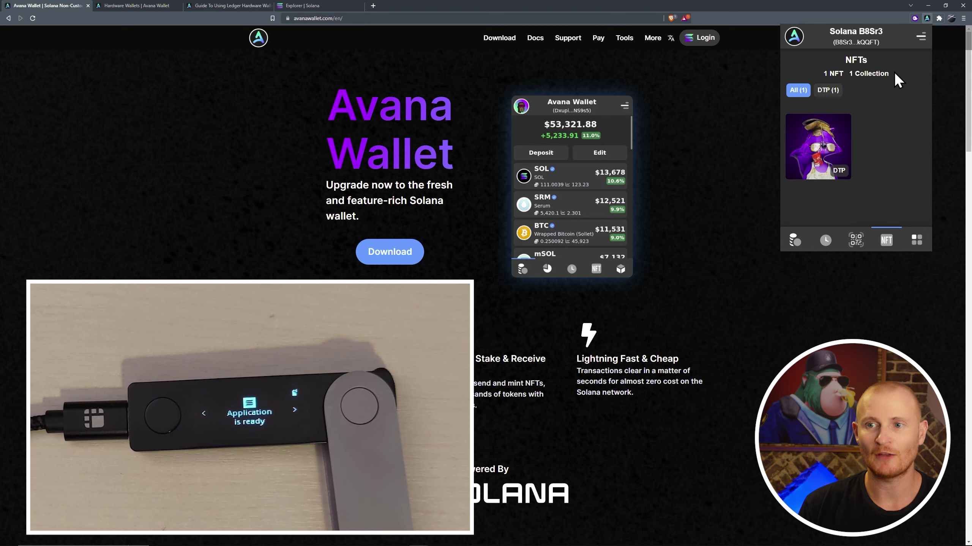
pyautogui.click(914, 17)
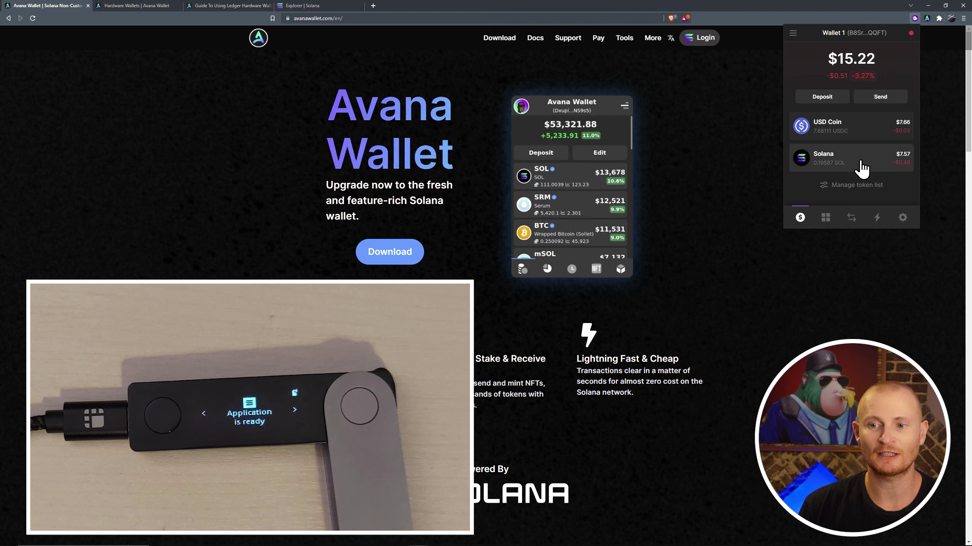
pyautogui.click(832, 215)
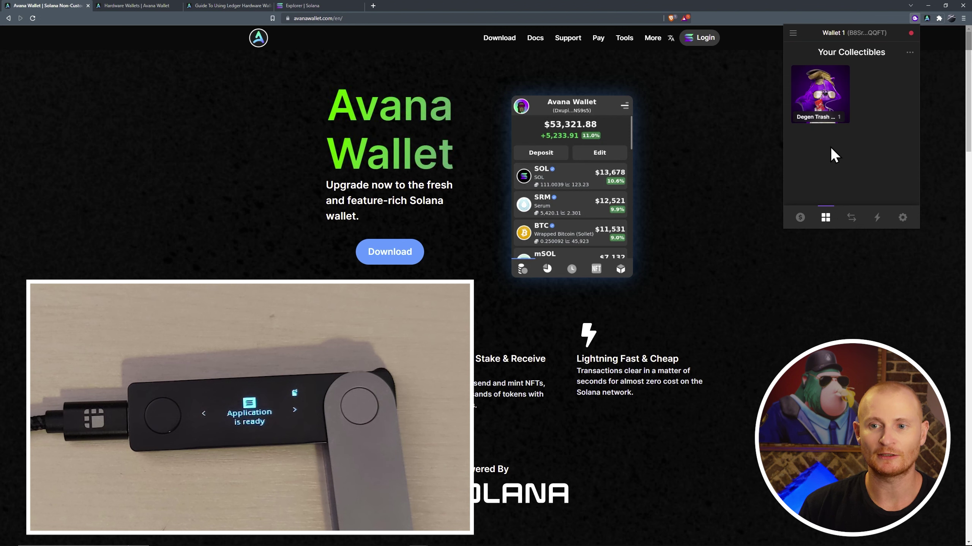
# Switch Avana to the Ledger; Tutorial account and bring up the notes listing wallet addresses.
pyautogui.click(926, 18)
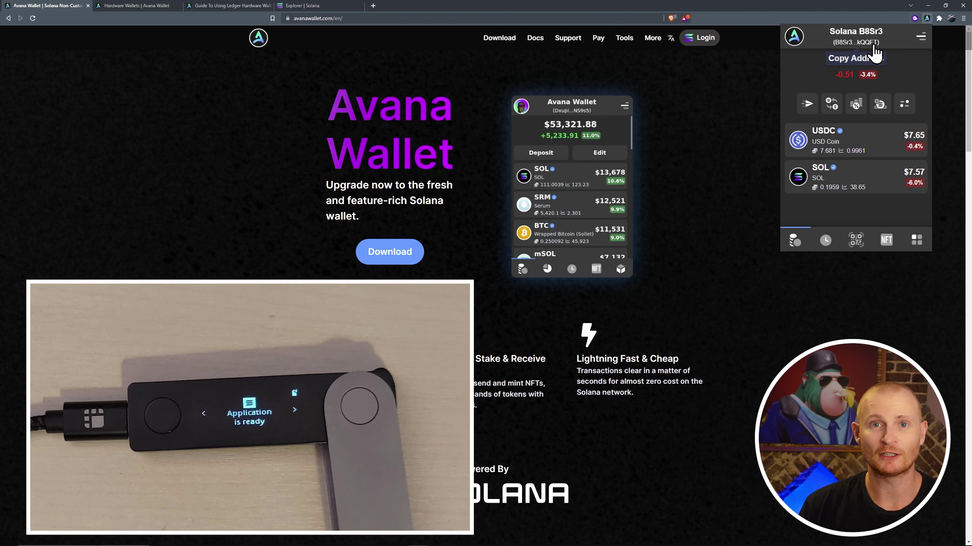
pyautogui.click(920, 37)
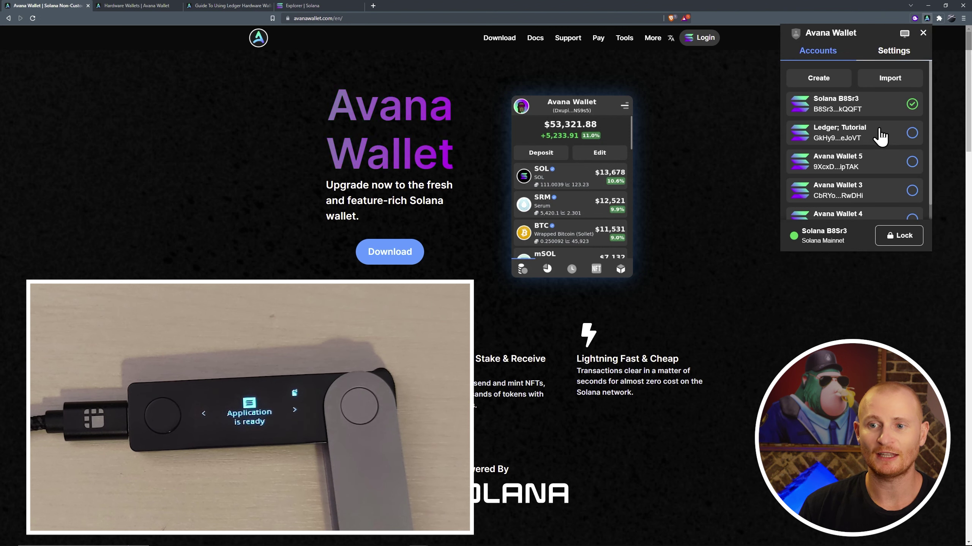
pyautogui.click(865, 139)
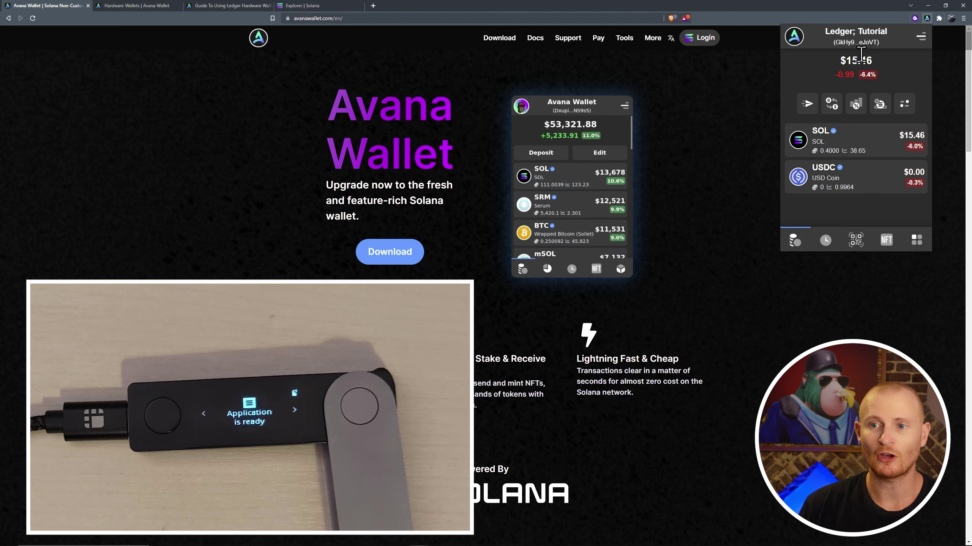
pyautogui.hotkey('alt', 'Tab')
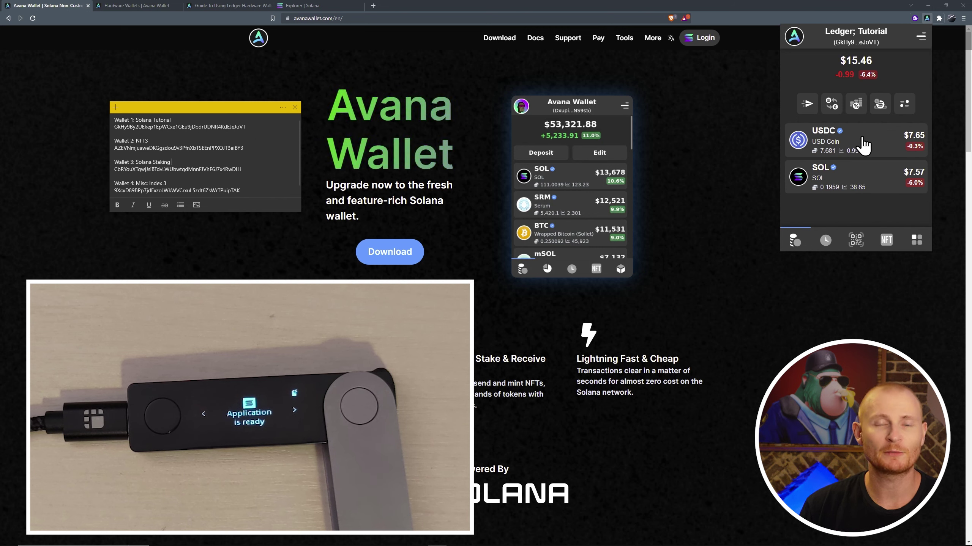
# On the Solana B8Sr3 account, open Degen Trash Panda #10441 and start sending it.
pyautogui.click(920, 38)
pyautogui.click(910, 132)
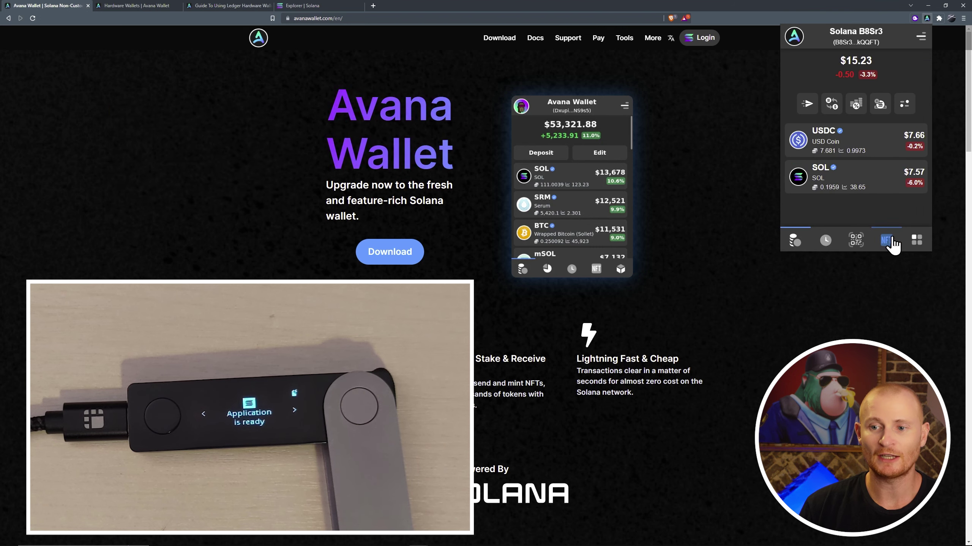
pyautogui.click(890, 239)
pyautogui.click(820, 150)
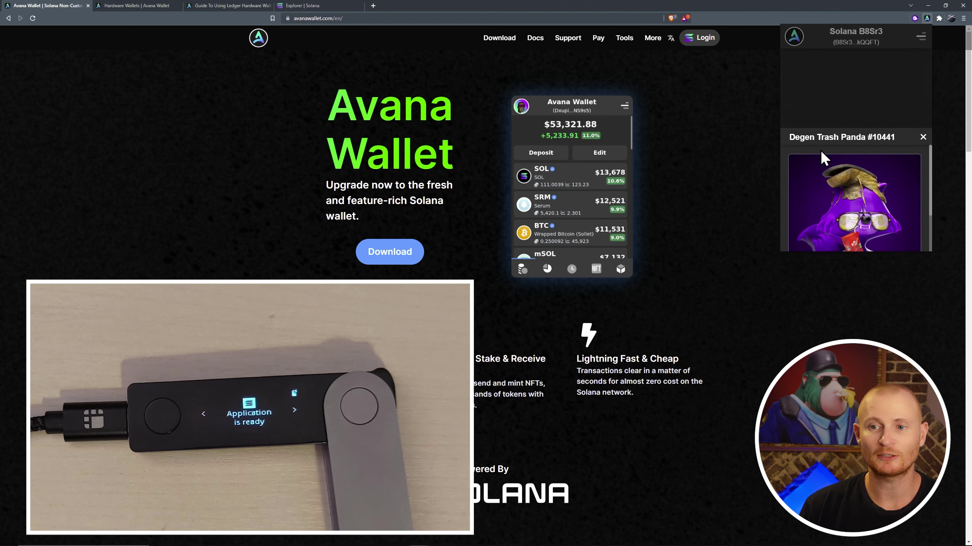
pyautogui.click(847, 221)
# Send it to the Ledger; Tutorial address with the message 'Hello from DTP!'.
pyautogui.click(846, 144)
pyautogui.write('GkHy9By2UEkep1EpWCxe1GEu9jDbdrUDNR4KaJeJoVT')
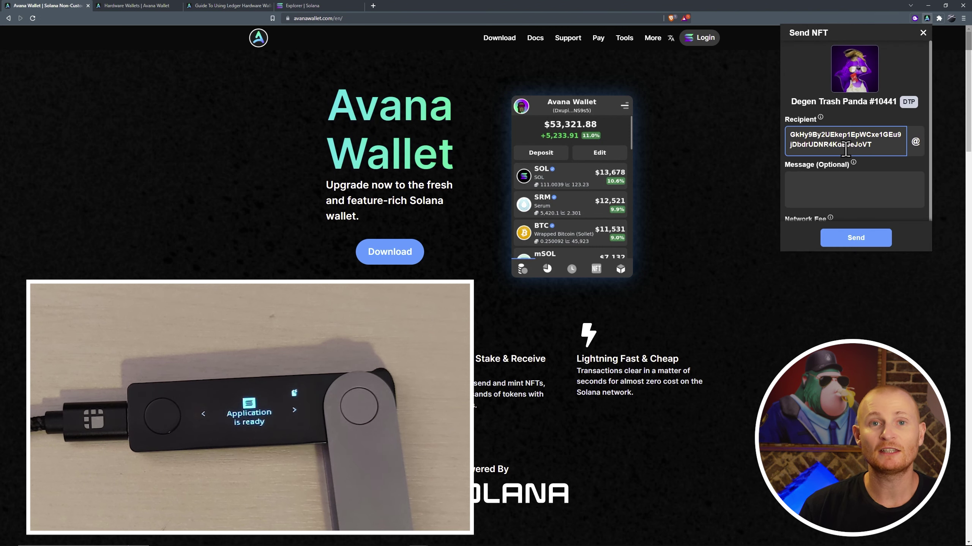
pyautogui.hotkey('alt', 'Tab')
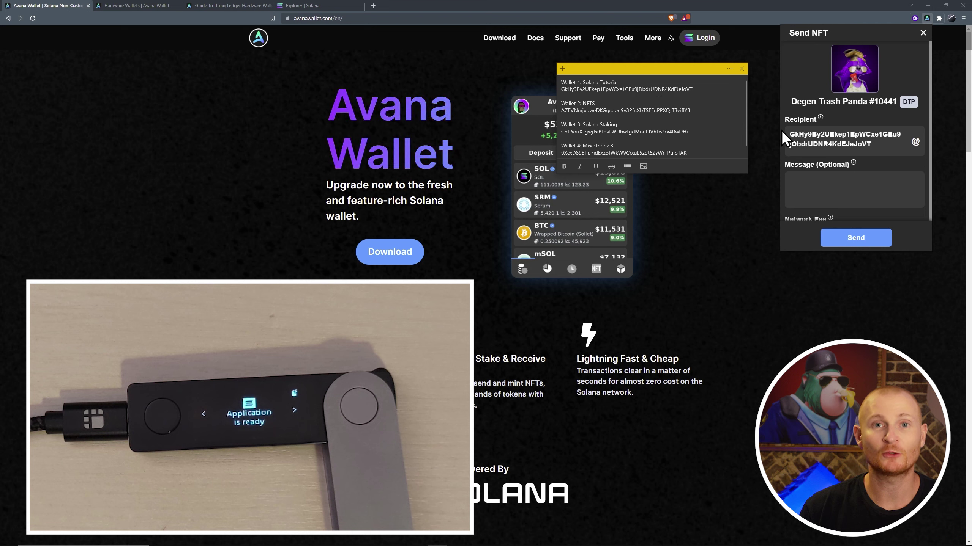
pyautogui.click(812, 176)
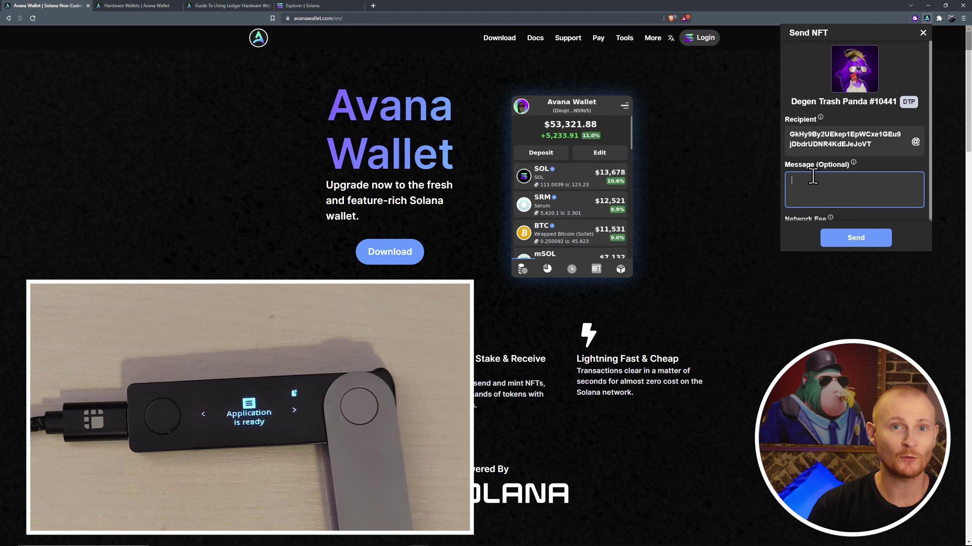
pyautogui.write('Hello from DTP!')
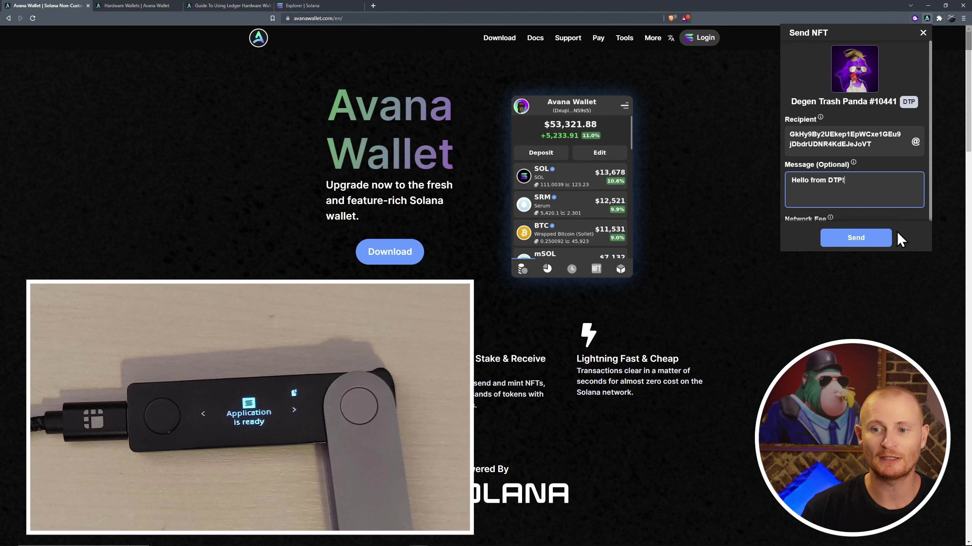
pyautogui.click(856, 238)
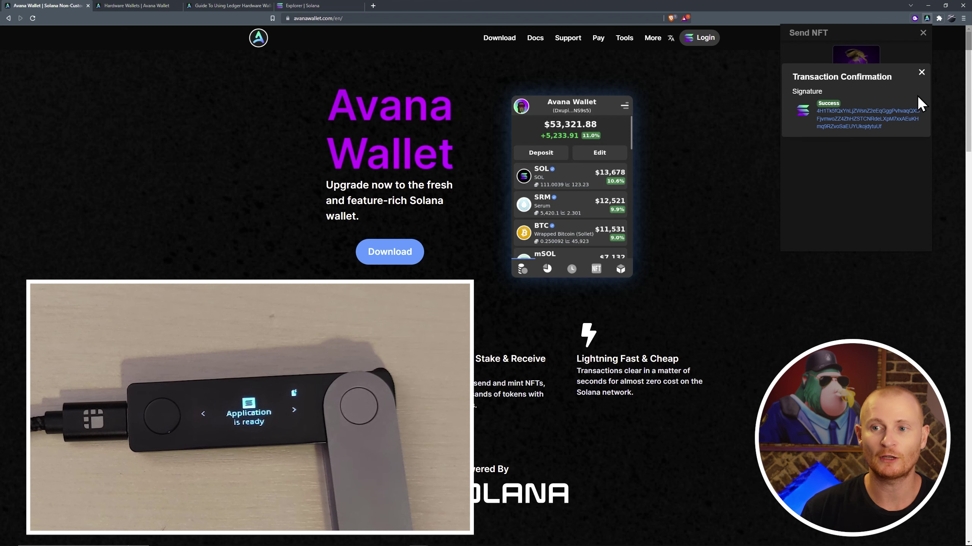
# Dismiss the confirmation, switch to Ledger; Tutorial, and start sending Degen Trash Panda #10441 onward.
pyautogui.click(921, 73)
pyautogui.click(922, 35)
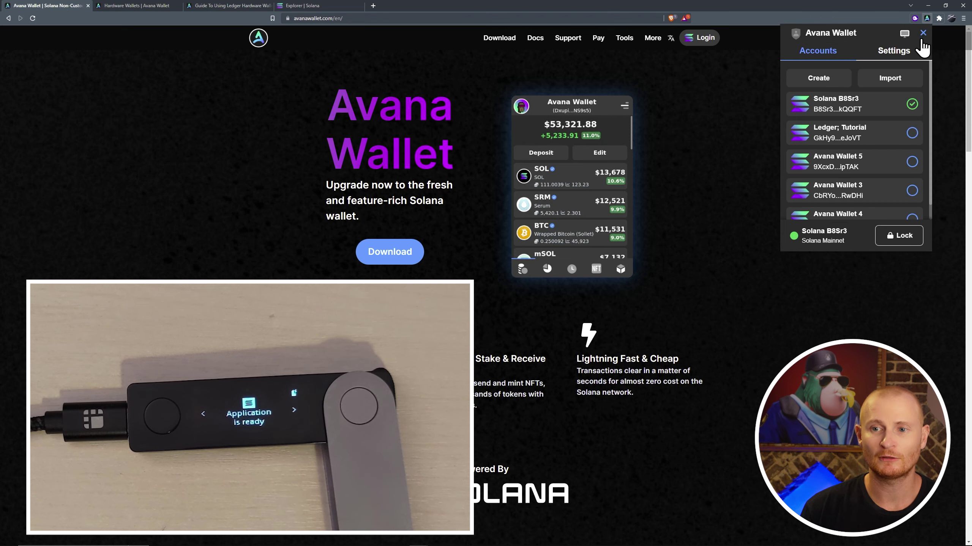
pyautogui.click(908, 134)
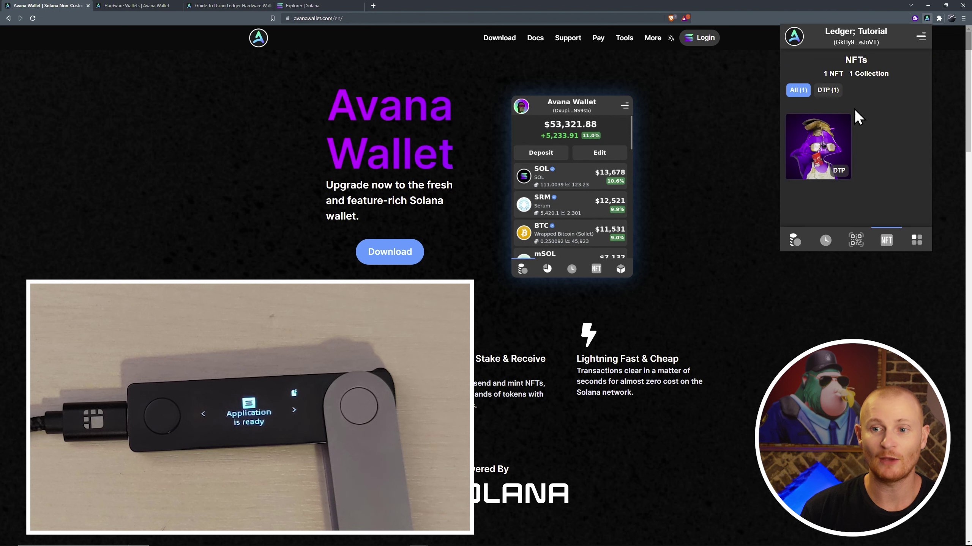
pyautogui.click(821, 144)
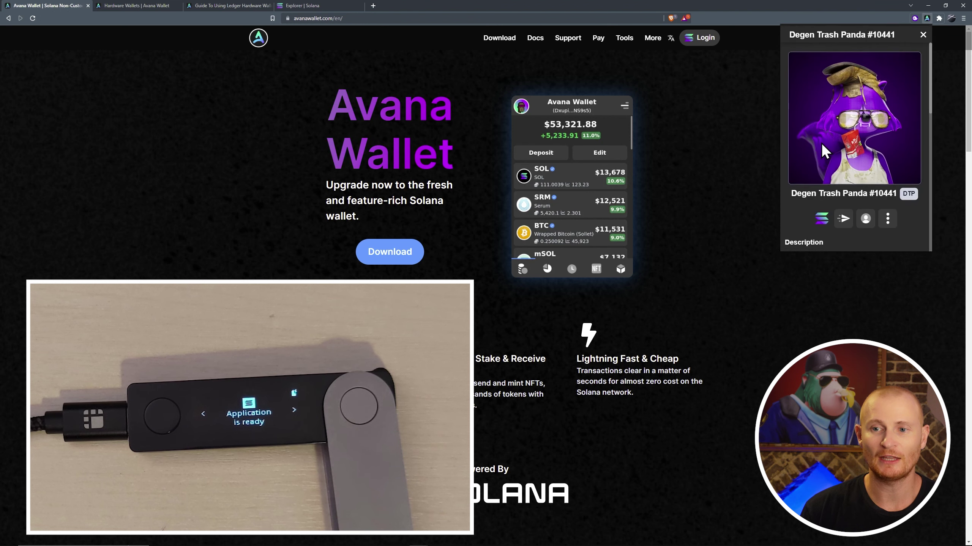
pyautogui.click(843, 217)
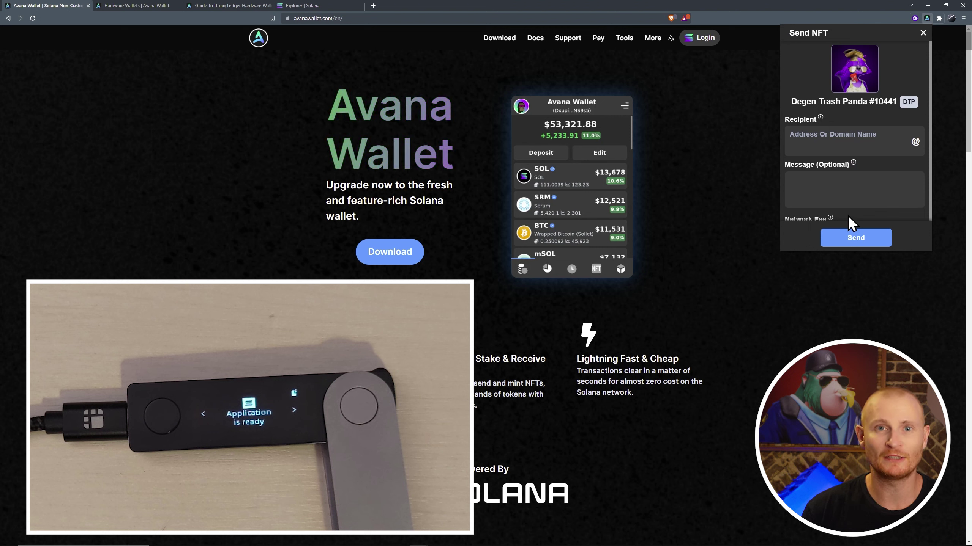
# Copy the NFTs wallet address from the notes and paste it as the recipient.
pyautogui.hotkey('alt', 'Tab')
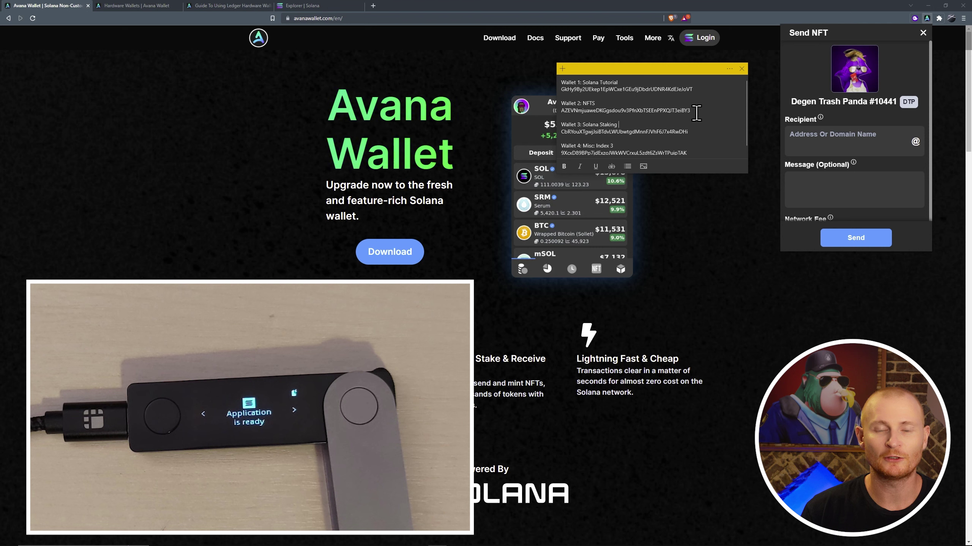
pyautogui.doubleClick(696, 113)
pyautogui.hotkey('ctrl', 'c')
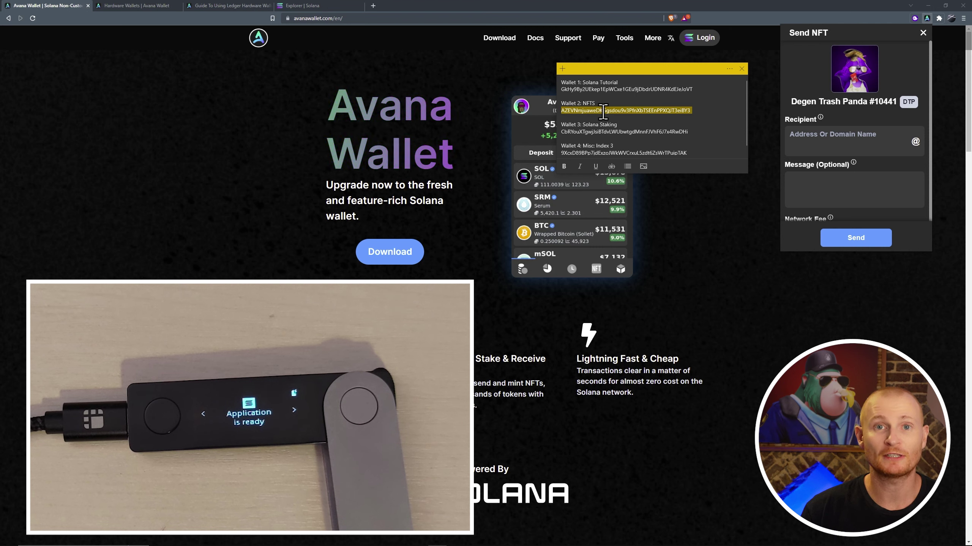
pyautogui.click(820, 142)
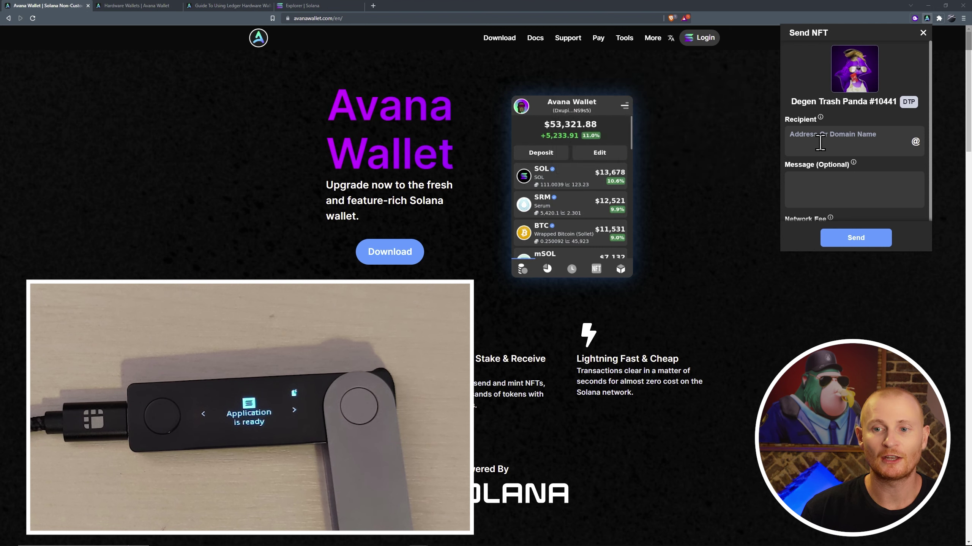
pyautogui.hotkey('ctrl', 'v')
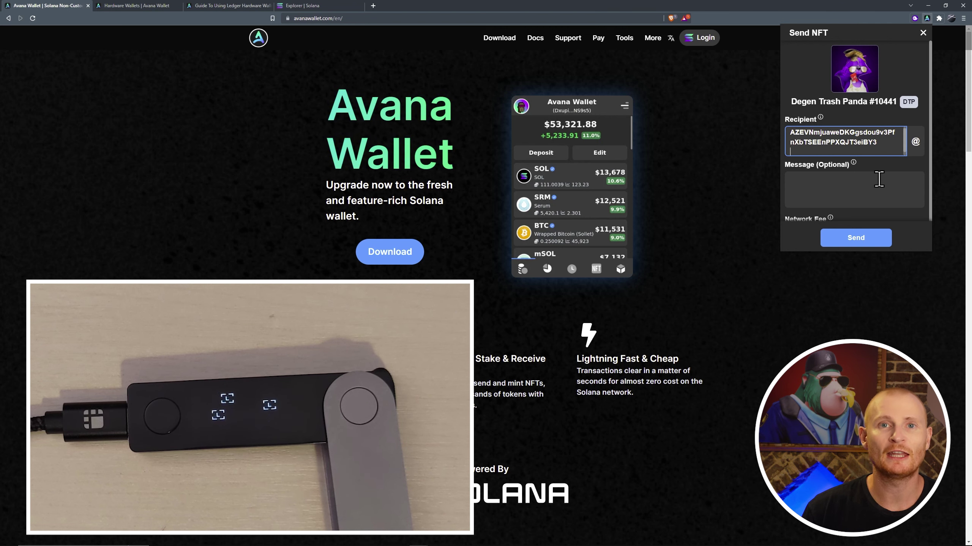
# Save that address as the address-book contact 'Ledger NFTs' and fill the recipient from it.
pyautogui.click(915, 142)
pyautogui.click(913, 50)
pyautogui.write('Ledger NFTs')
pyautogui.press('Tab')
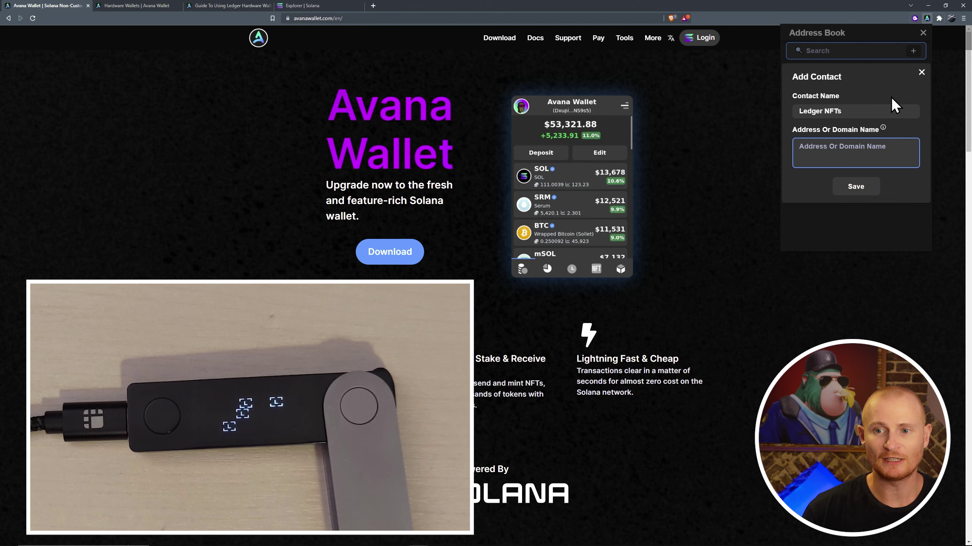
pyautogui.hotkey('ctrl', 'v')
pyautogui.click(854, 187)
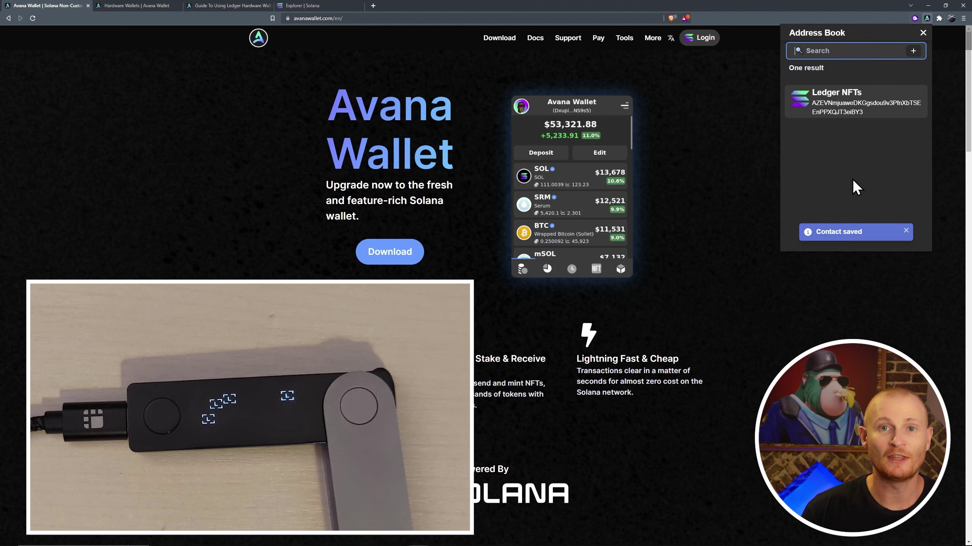
pyautogui.click(861, 109)
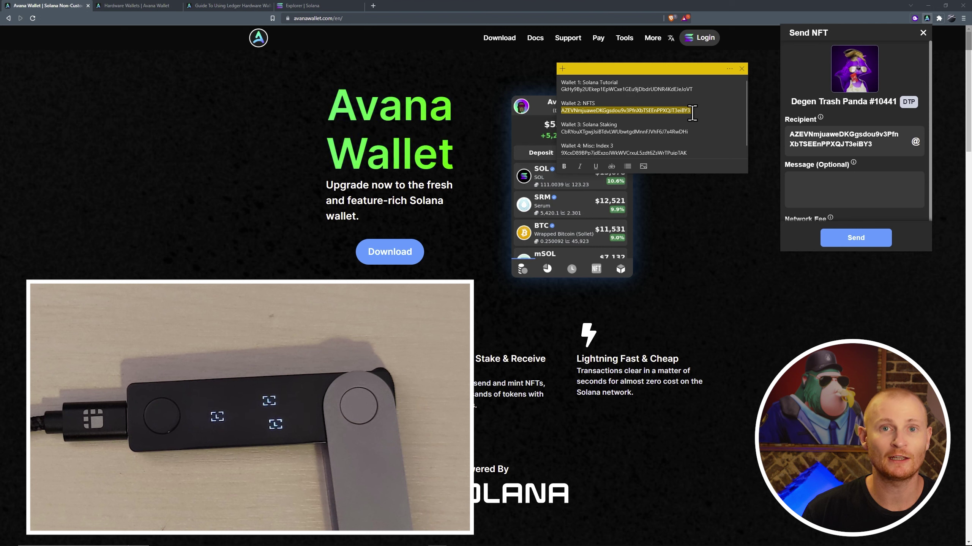
# Close the unsent form, switch to Avana Wallet 4, and copy its address.
pyautogui.click(923, 33)
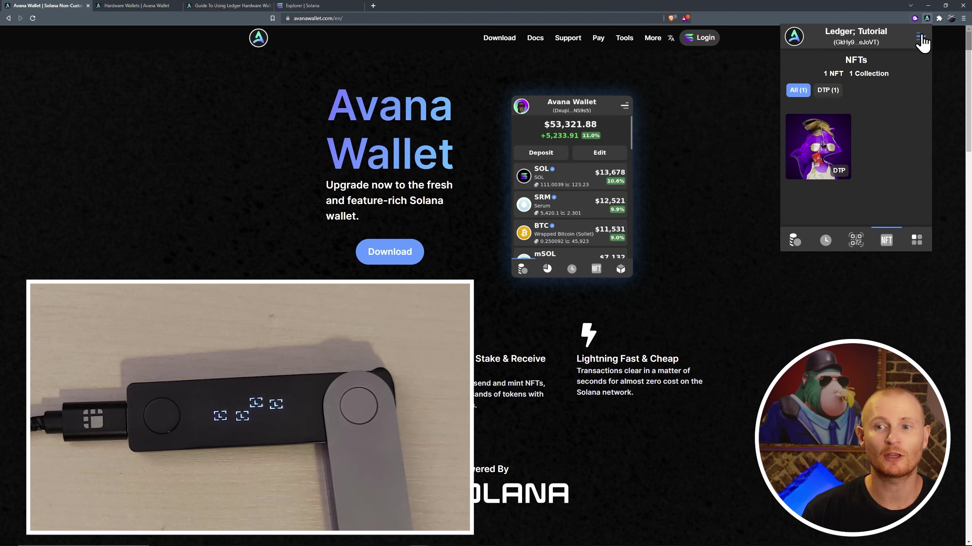
pyautogui.click(921, 35)
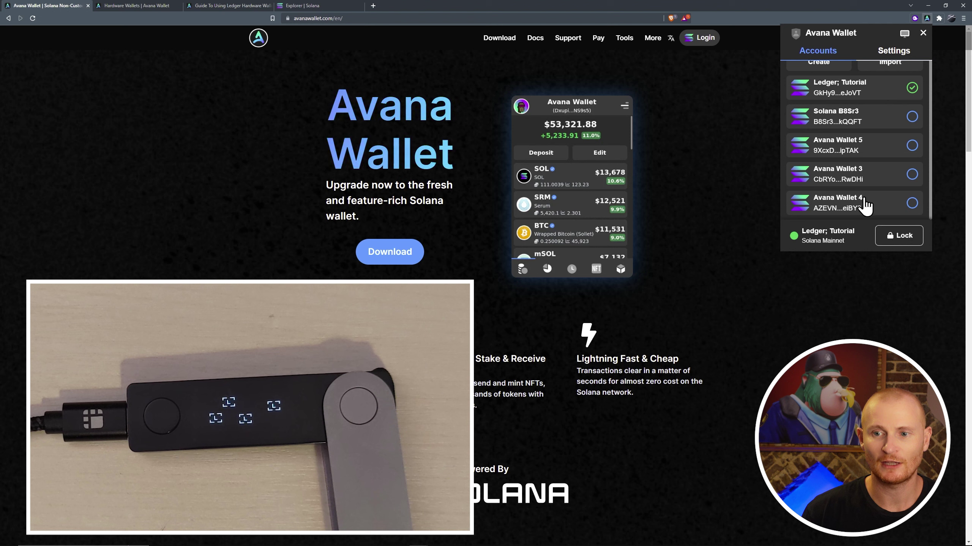
pyautogui.click(911, 206)
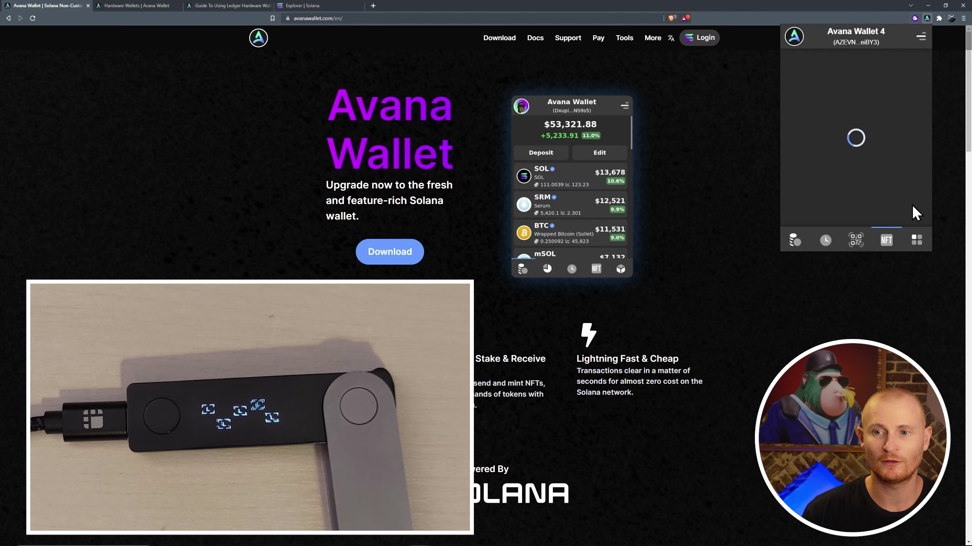
pyautogui.click(861, 42)
# Back on Ledger; Tutorial, start sending Degen Trash Panda #10441 to Avana Wallet 4's address.
pyautogui.click(920, 37)
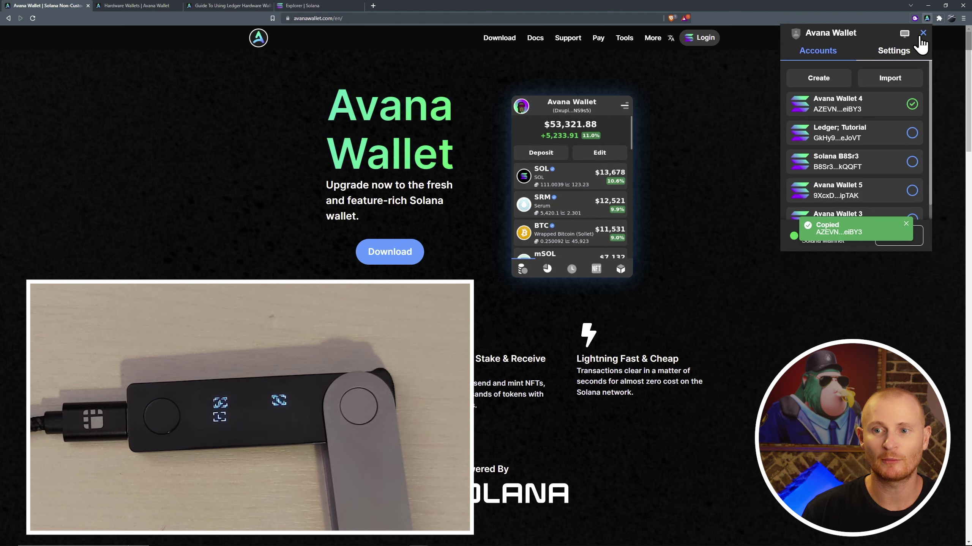
pyautogui.click(887, 140)
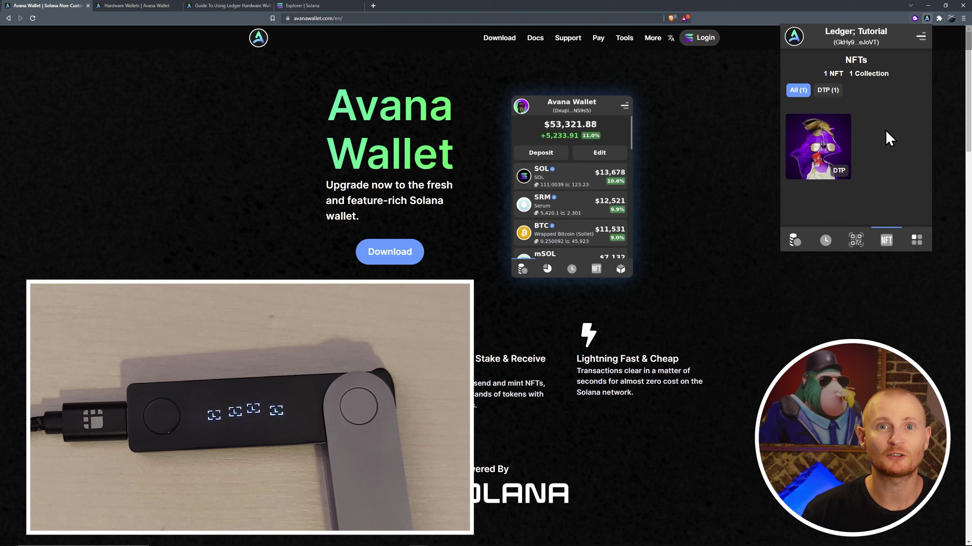
pyautogui.click(821, 152)
pyautogui.click(843, 217)
pyautogui.click(850, 141)
pyautogui.hotkey('ctrl', 'v')
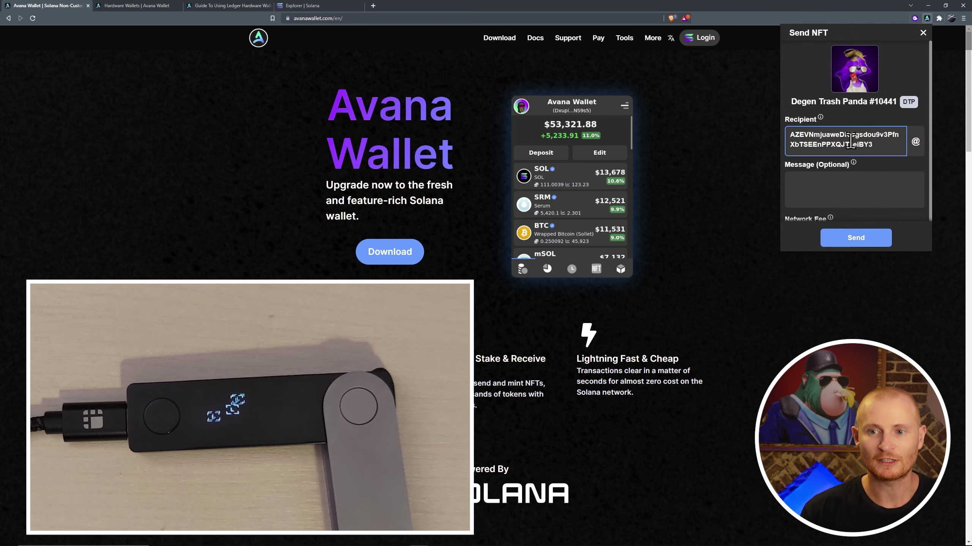
pyautogui.hotkey('alt', 'Tab')
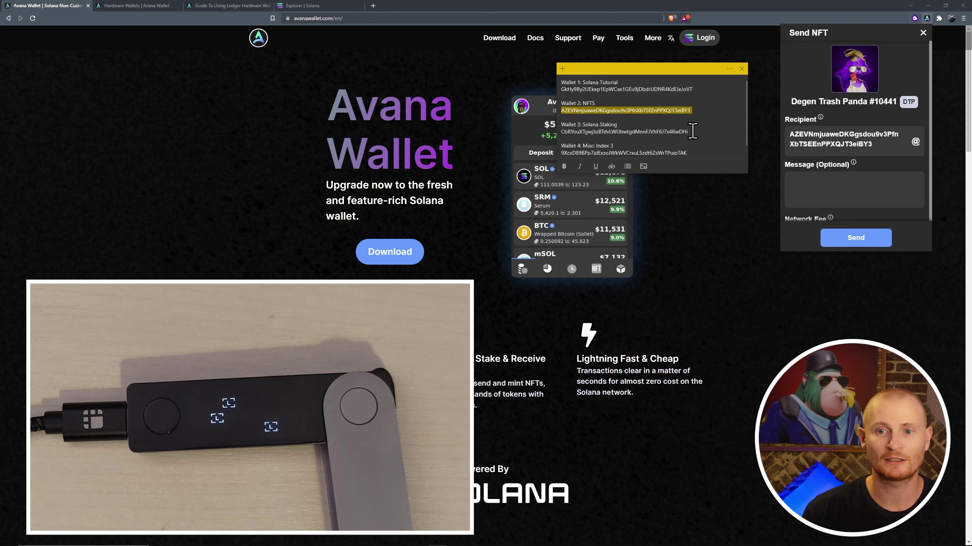
# Send Degen Trash Panda #10441 with message 'Hi', sign on the Ledger, and view it on Solscan.
pyautogui.click(815, 184)
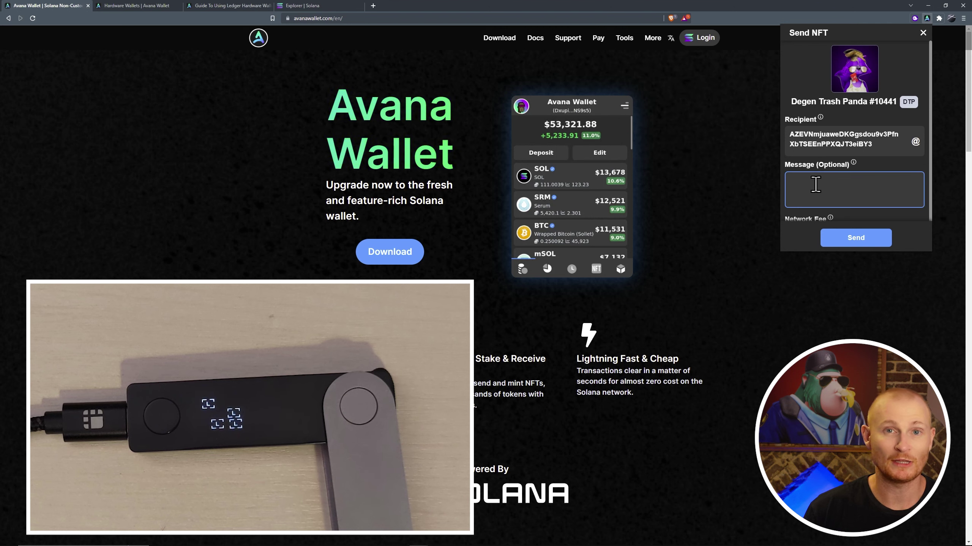
pyautogui.write('Hi')
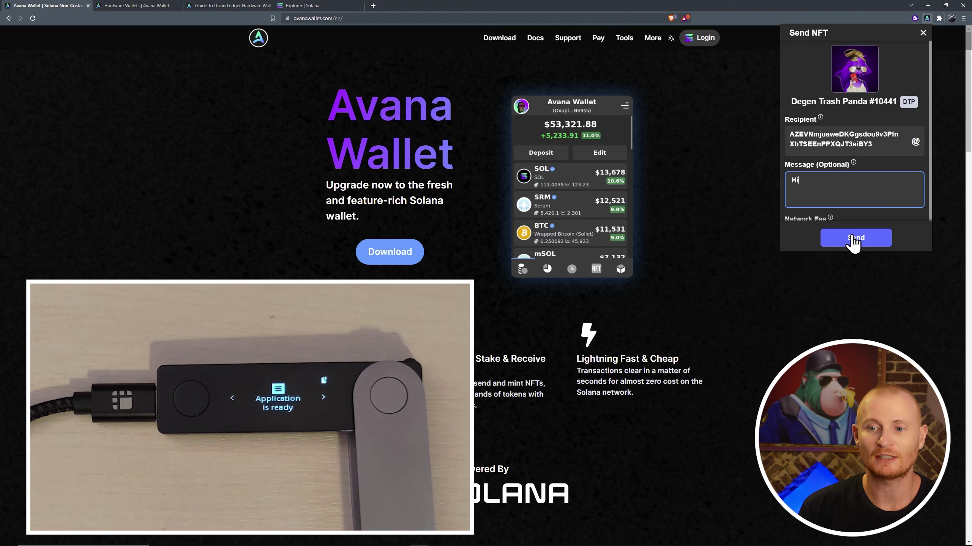
pyautogui.click(853, 238)
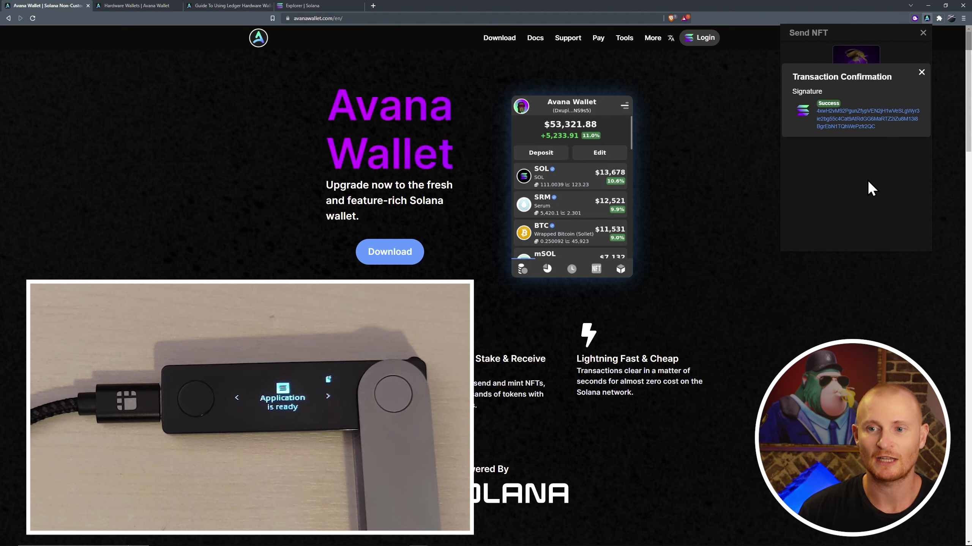
pyautogui.click(867, 123)
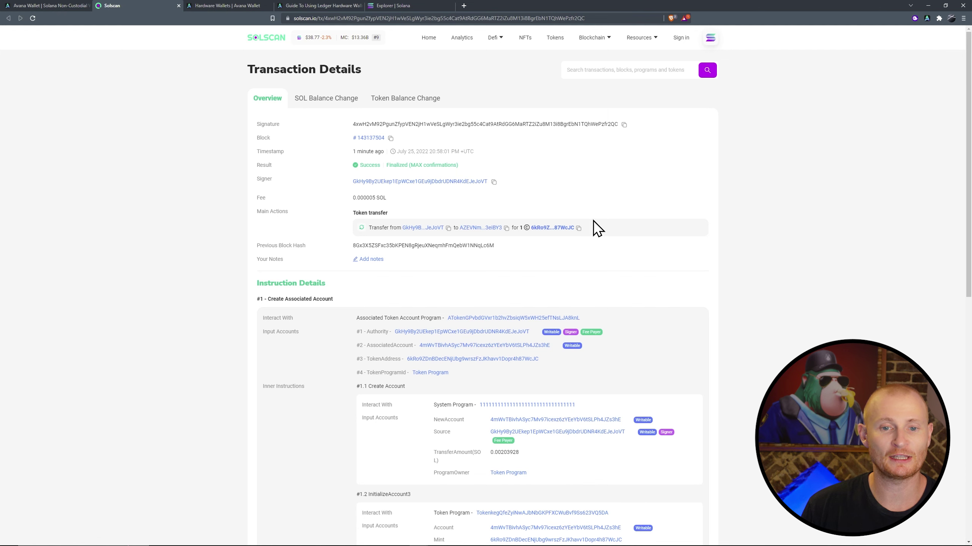
# Open the Degen Trash Panda #10441 token page from the transaction's 'for 1' link.
pyautogui.click(559, 229)
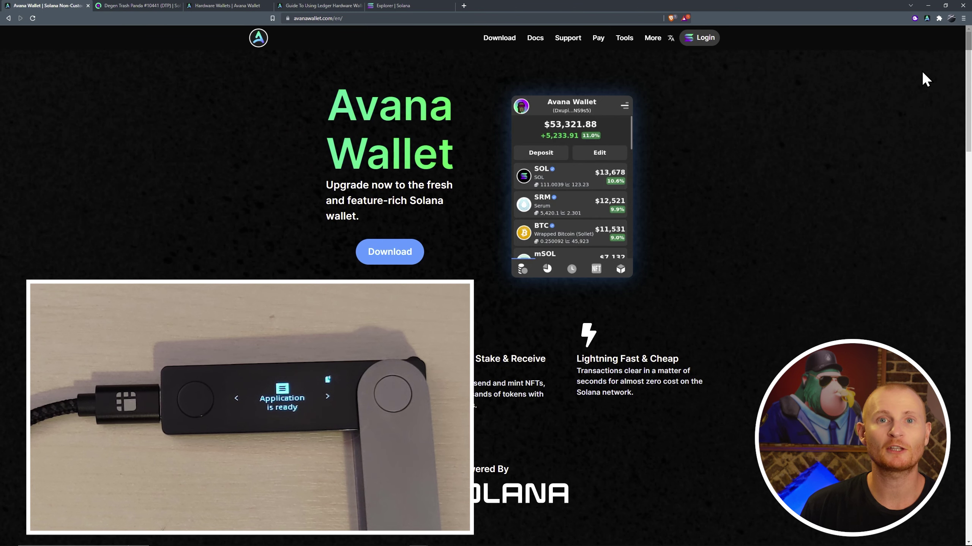
# Switch Avana to Avana Wallet 4, check its NFT tab for the Trash Panda, then close the popup.
pyautogui.click(926, 18)
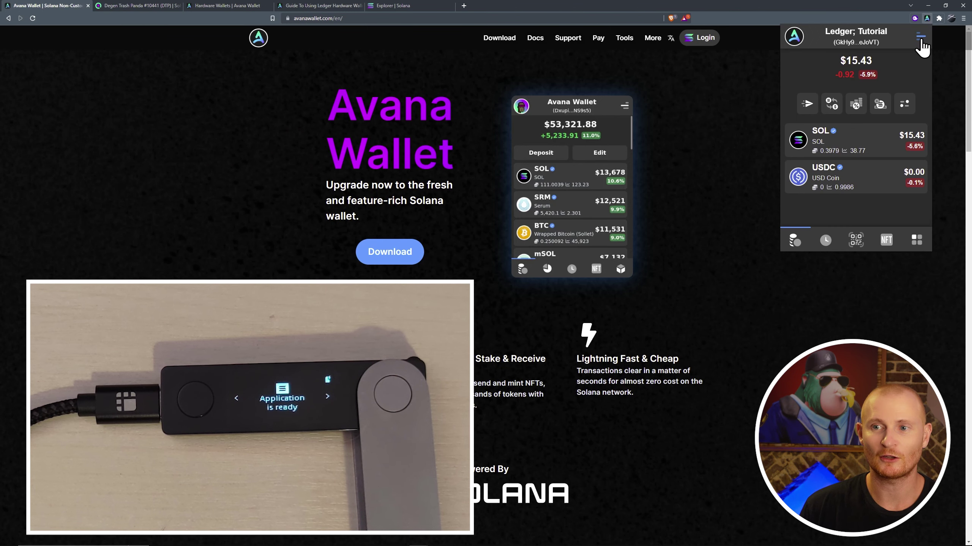
pyautogui.click(920, 37)
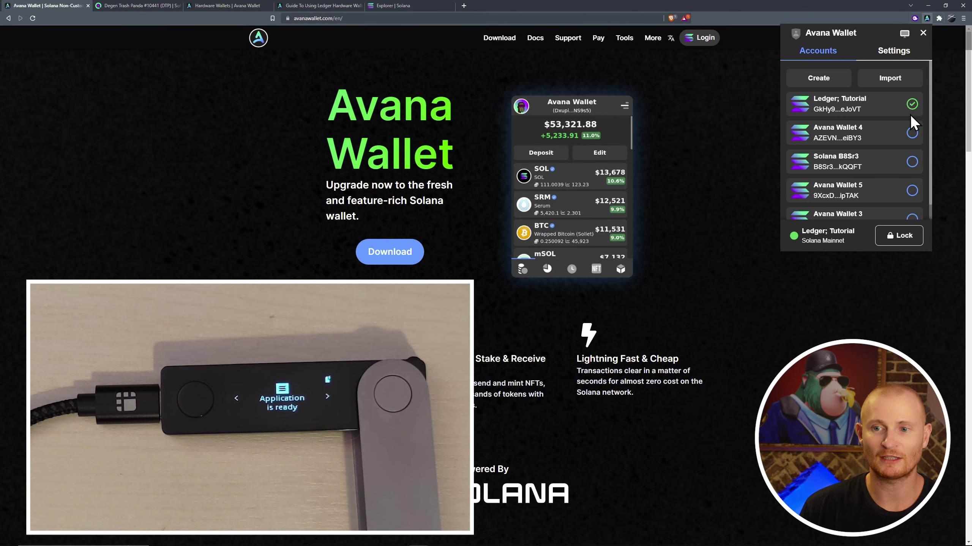
pyautogui.click(911, 138)
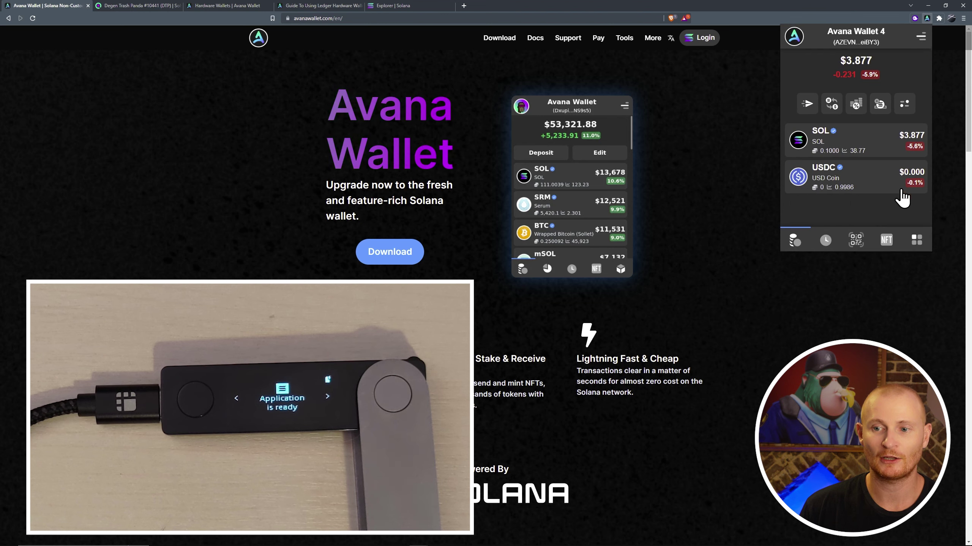
pyautogui.click(887, 240)
pyautogui.press('Escape')
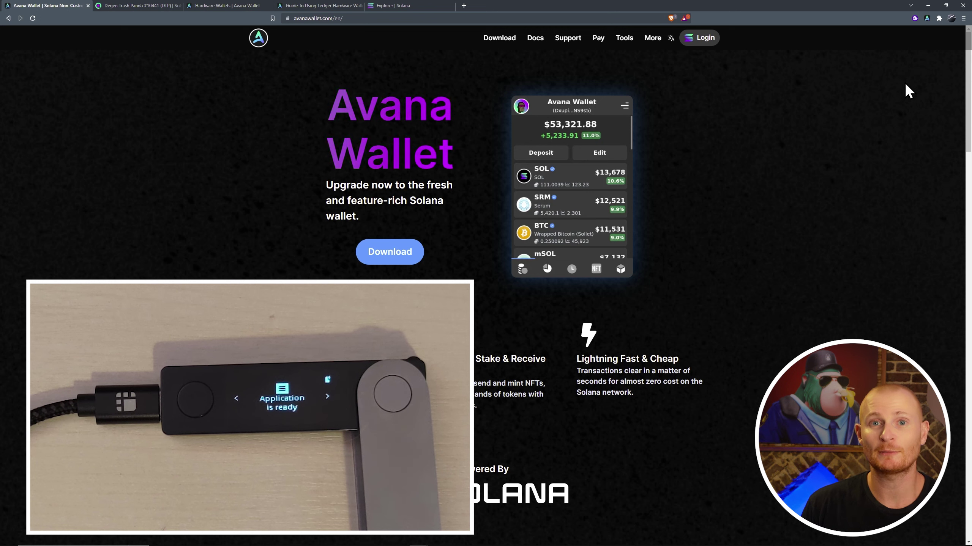
# Open Avana Wallet 5's account details and enter DeFi as its new name.
pyautogui.click(927, 18)
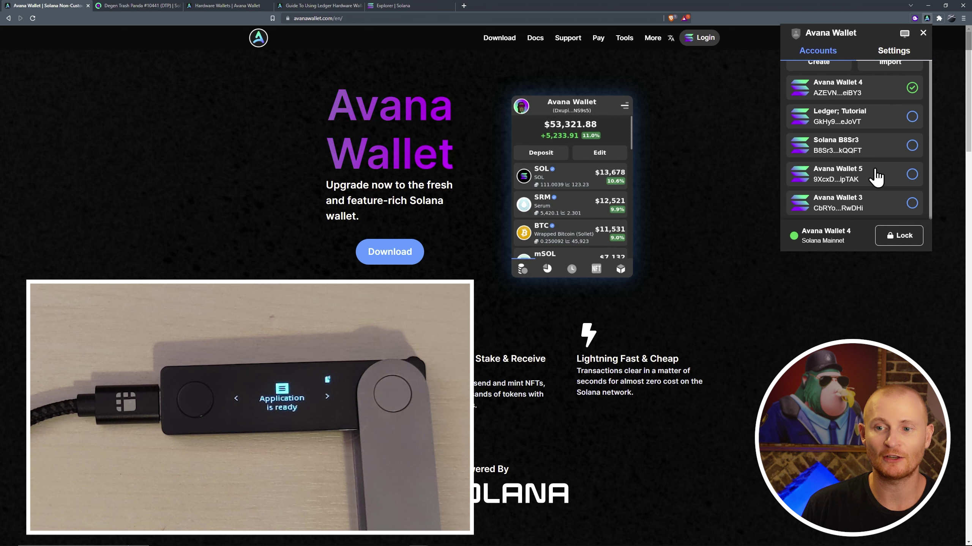
pyautogui.click(875, 170)
pyautogui.scroll(-1, 875, 164)
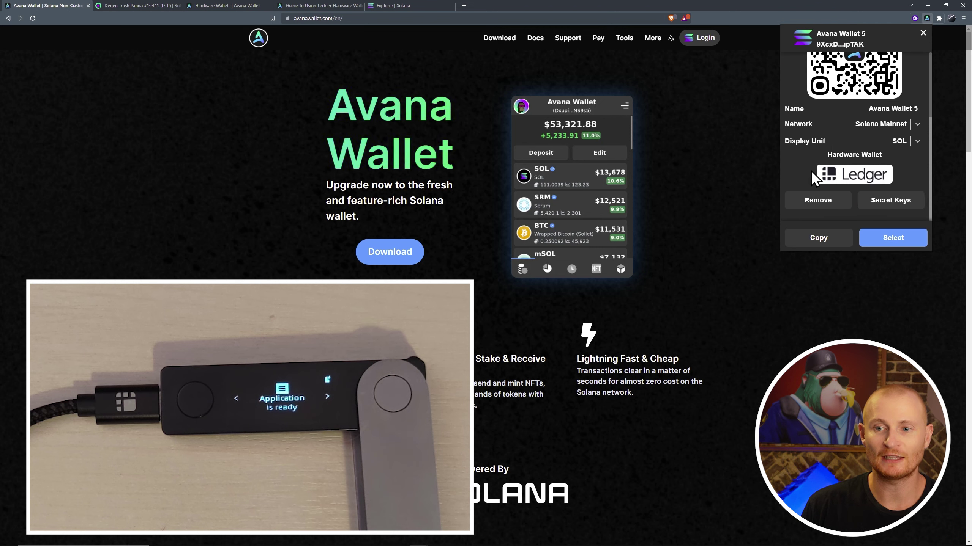
pyautogui.scroll(4, 897, 192)
pyautogui.click(892, 207)
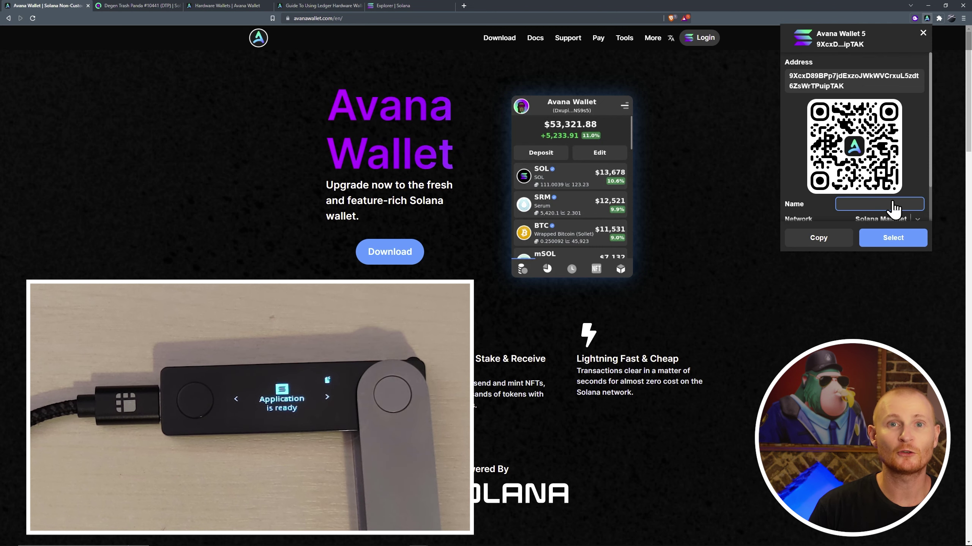
pyautogui.write('DeFi')
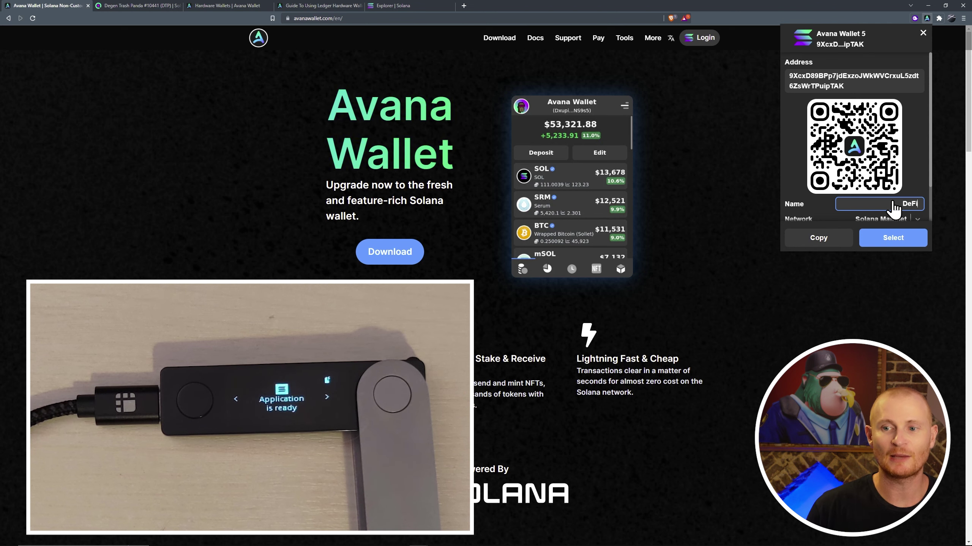
# Confirm the new account name DeFi and switch to the DeFi account.
pyautogui.press('Return')
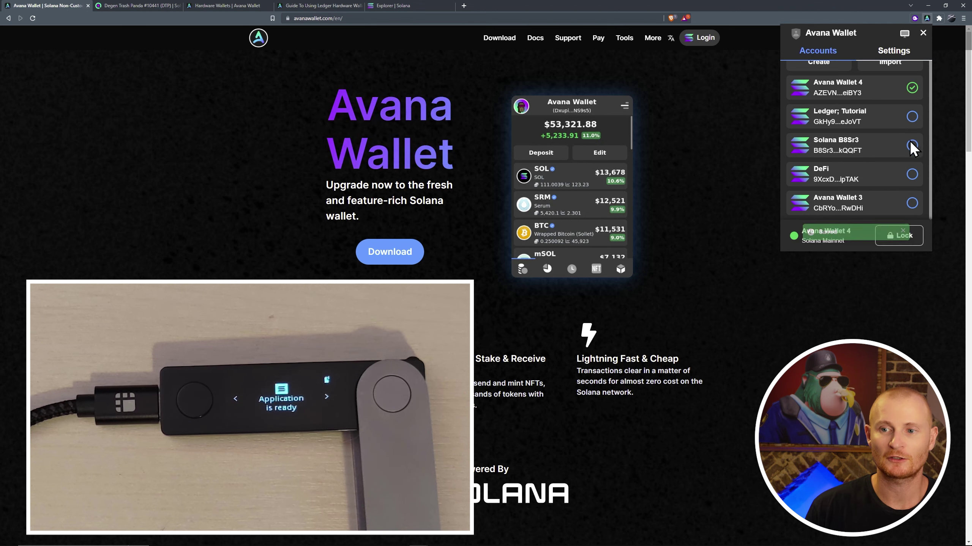
pyautogui.click(910, 175)
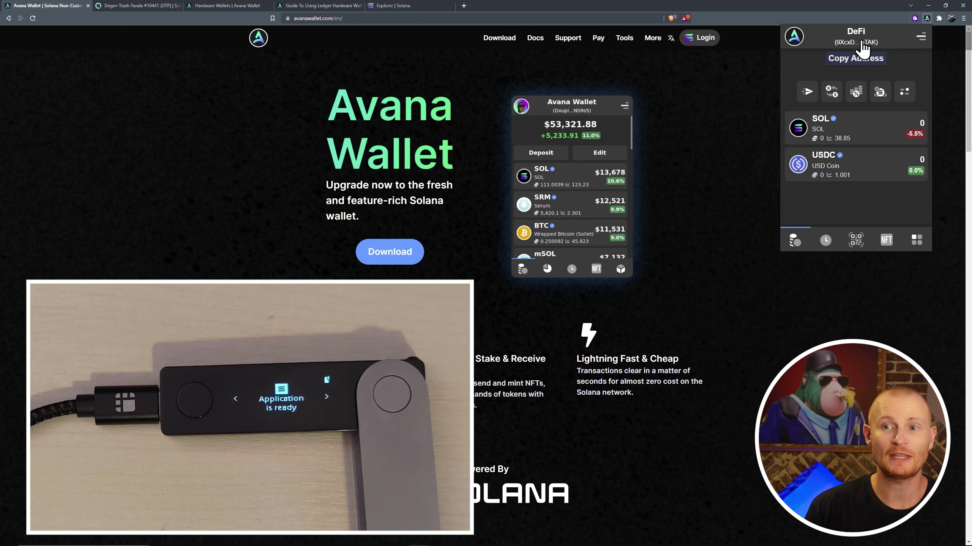
pyautogui.click(920, 37)
# Add an address-book contact 'DeFi Ledger' with the pasted DeFi address, then close the address book.
pyautogui.click(905, 54)
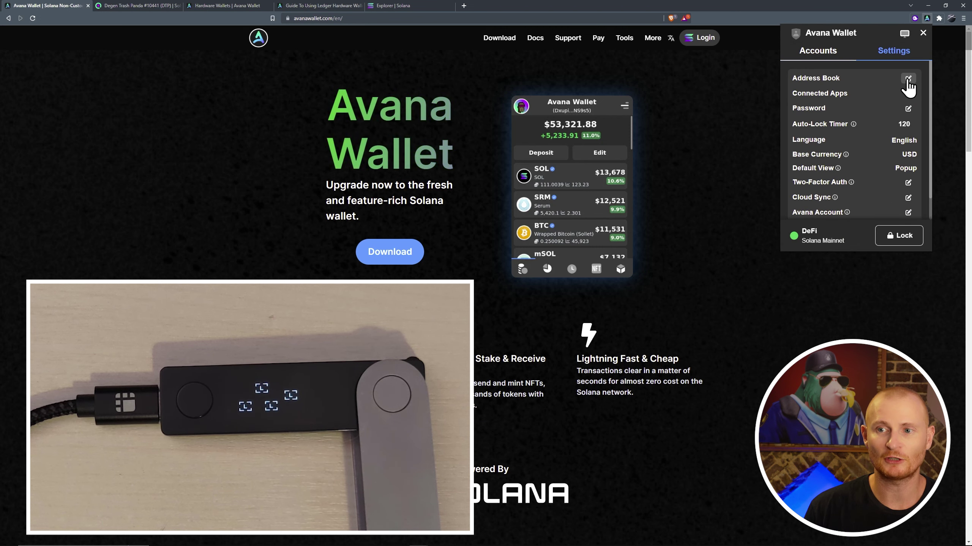
pyautogui.click(906, 80)
pyautogui.click(913, 51)
pyautogui.write('DeFi Ledger')
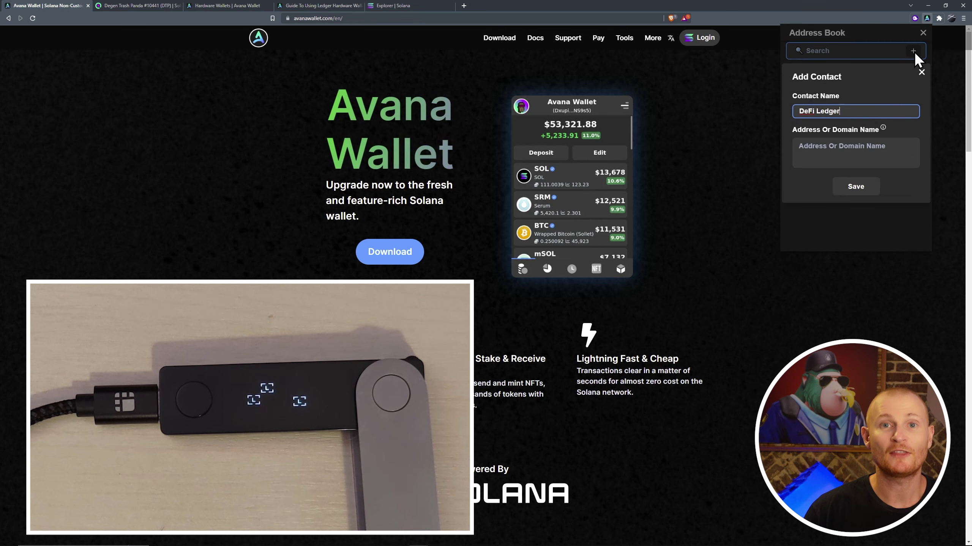
pyautogui.click(855, 153)
pyautogui.hotkey('ctrl', 'v')
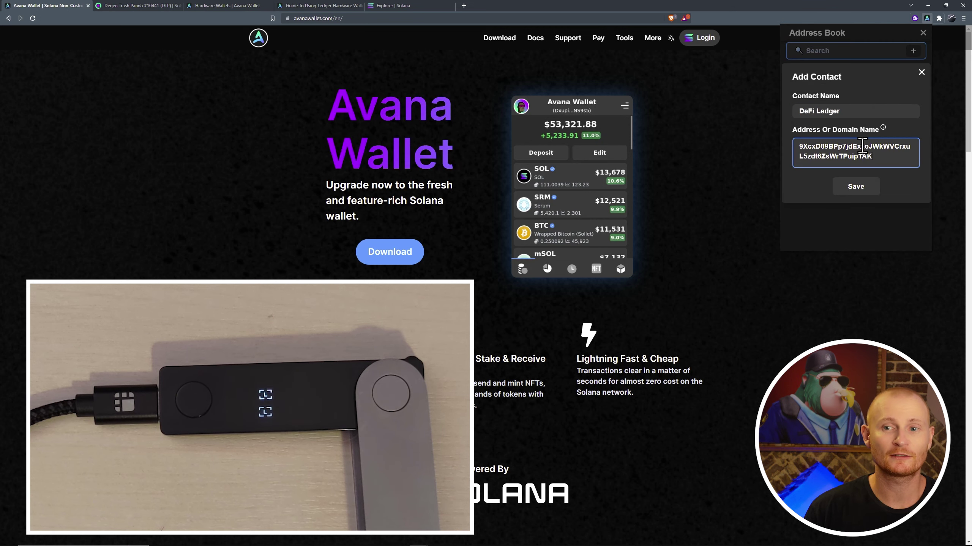
pyautogui.click(859, 186)
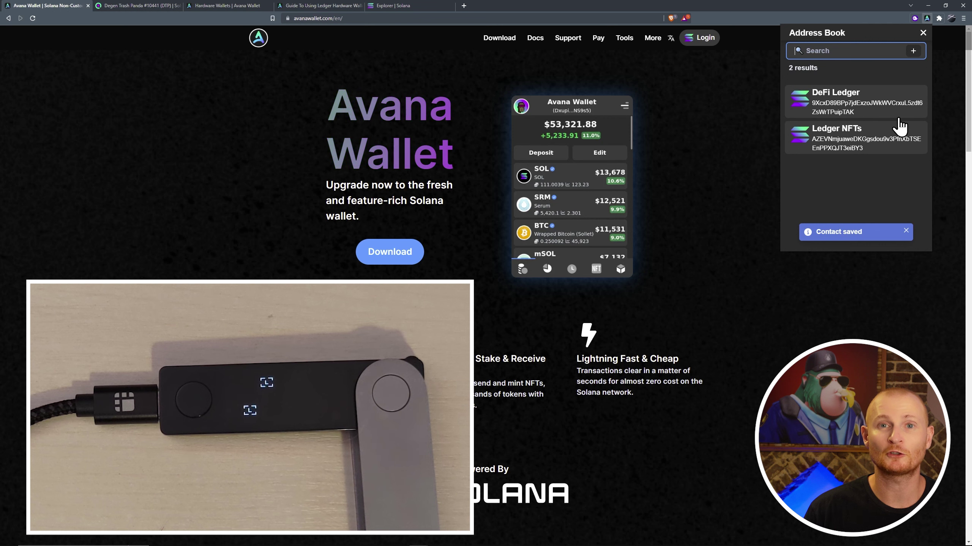
pyautogui.click(922, 33)
pyautogui.click(923, 34)
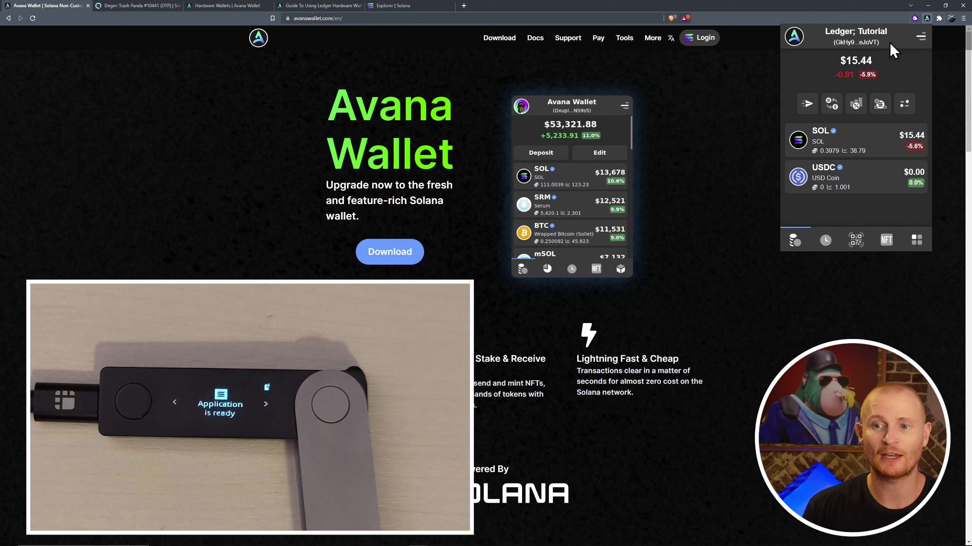
# Enter 0.1 SOL, pick the saved DeFi Ledger contact as recipient, and submit for Ledger signing.
pyautogui.click(808, 105)
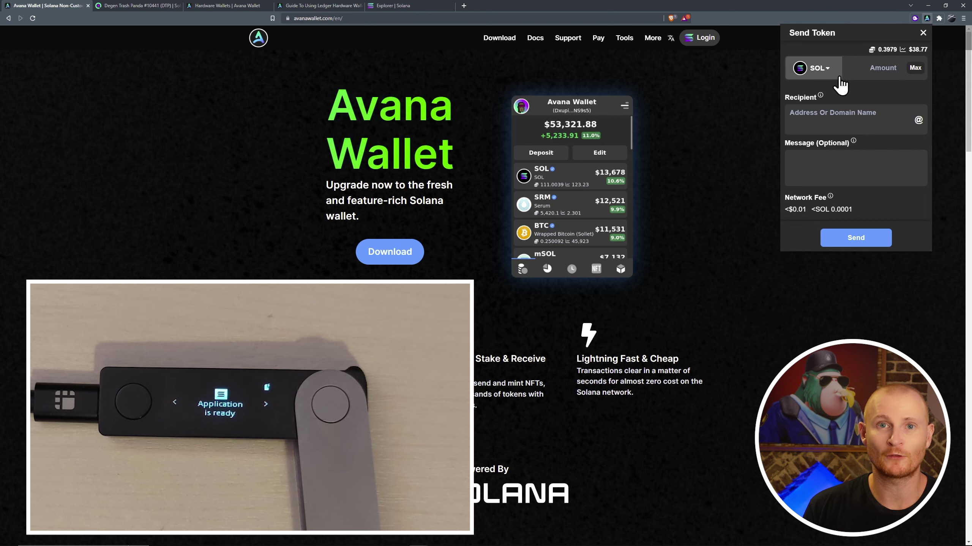
pyautogui.click(872, 69)
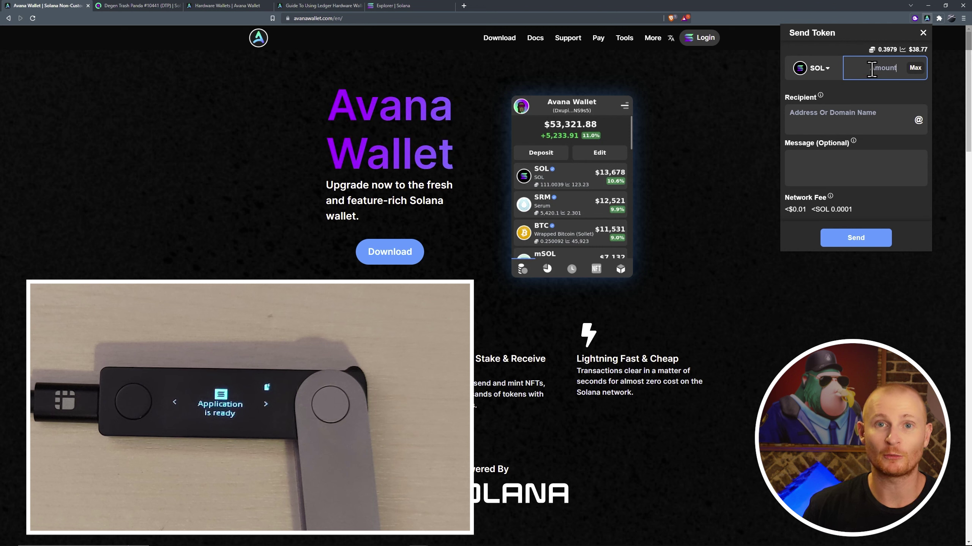
pyautogui.write('0.1')
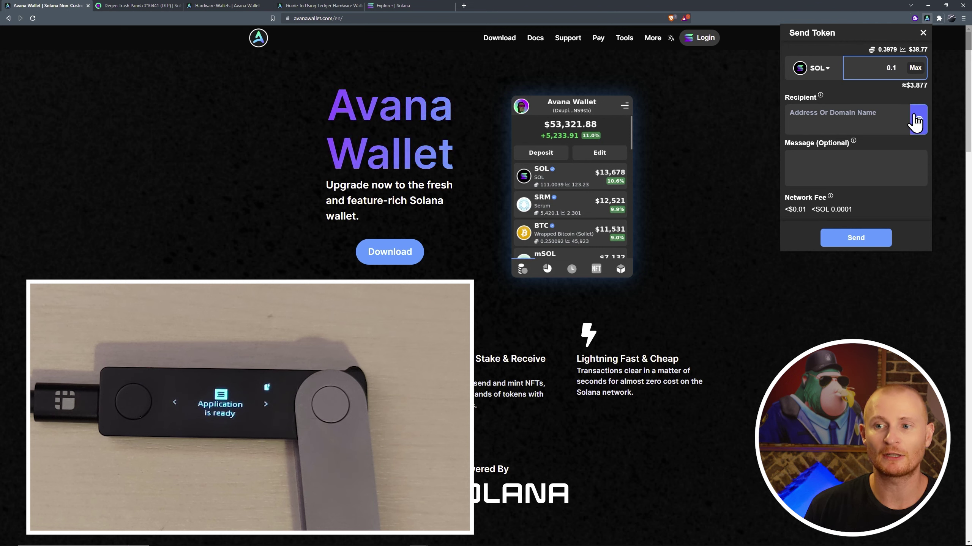
pyautogui.click(917, 119)
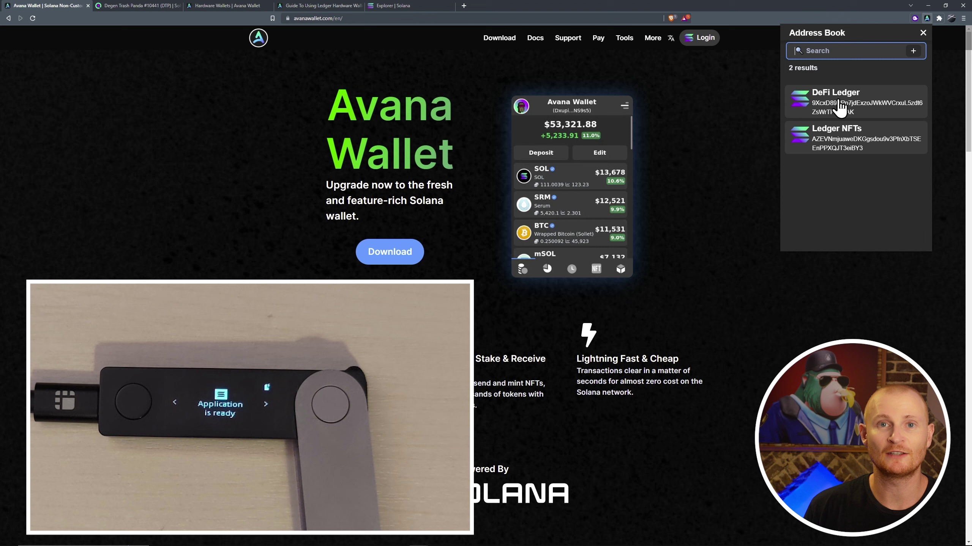
pyautogui.click(838, 107)
pyautogui.click(830, 164)
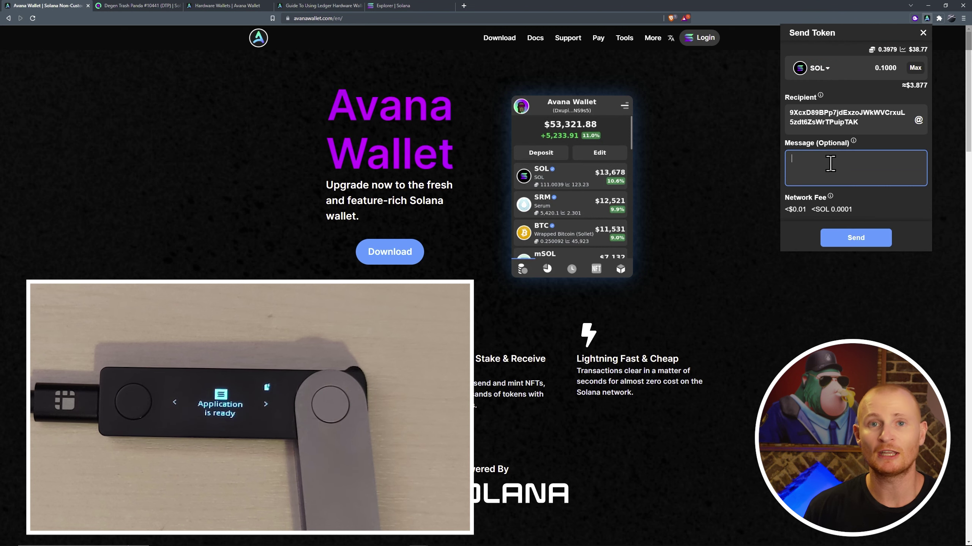
pyautogui.click(856, 237)
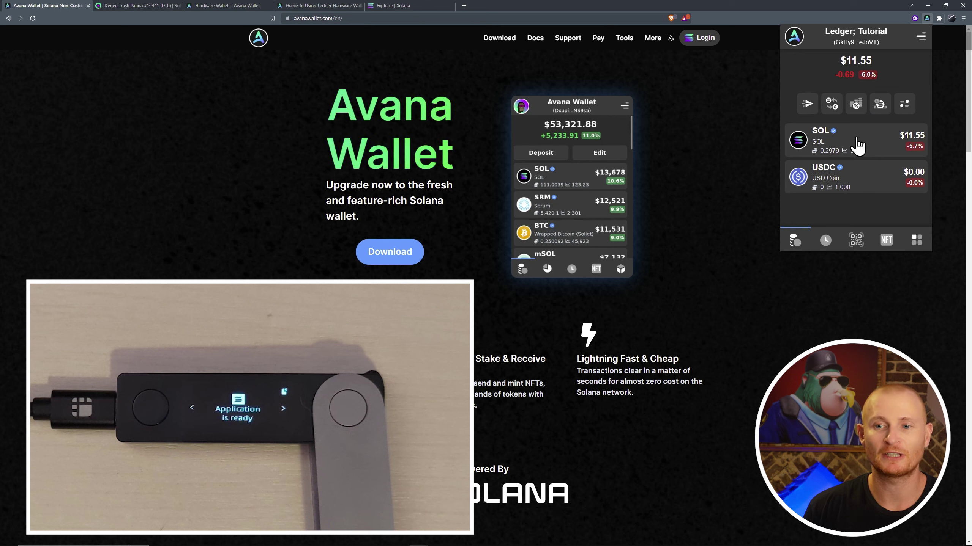
# Swap 0.1000 SOL to USDC with Ledger signing, then dismiss the confirmation and return to balances.
pyautogui.click(832, 105)
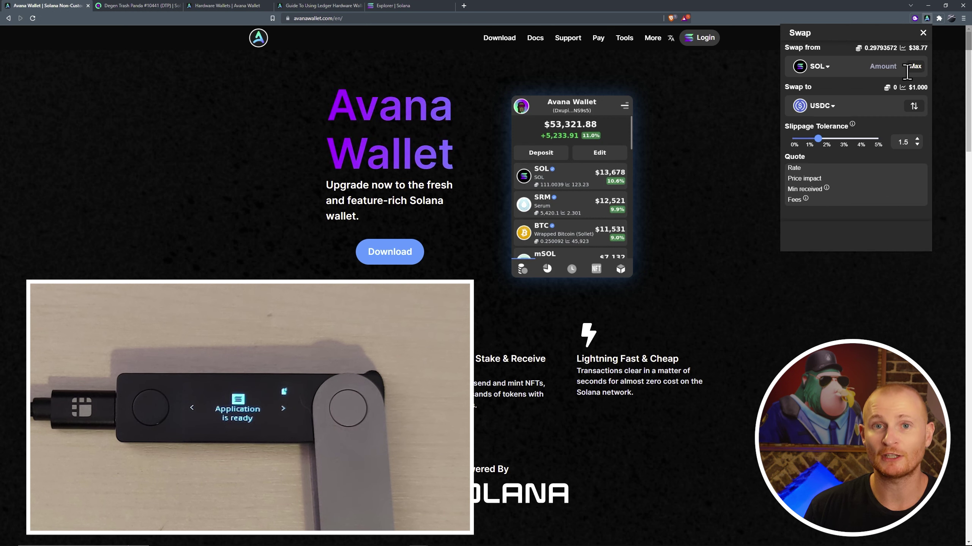
pyautogui.click(896, 73)
pyautogui.write('0.1000')
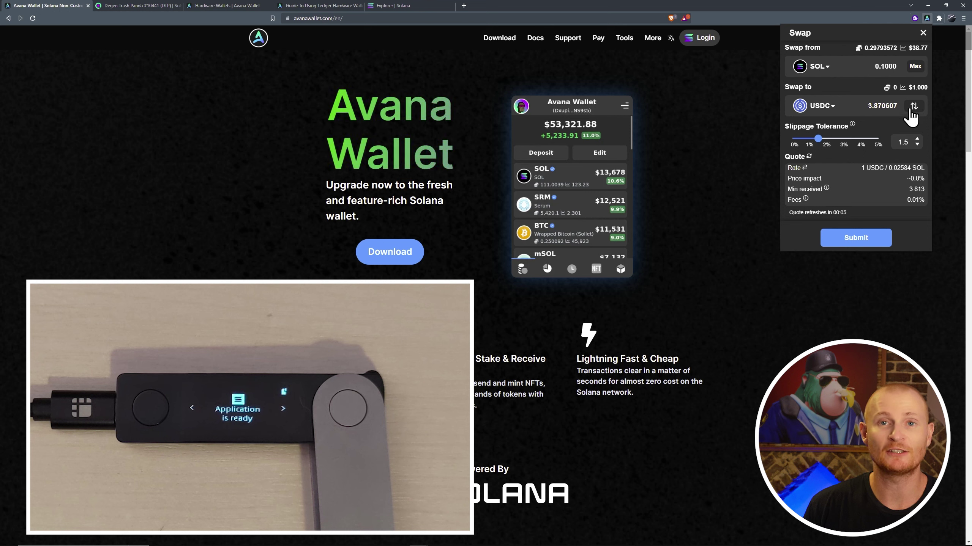
pyautogui.click(871, 238)
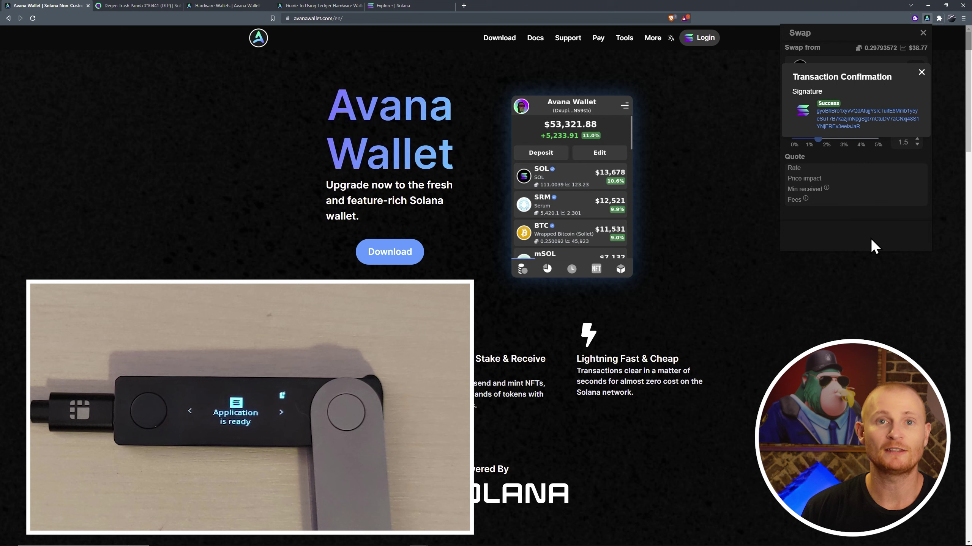
pyautogui.click(921, 72)
pyautogui.click(922, 32)
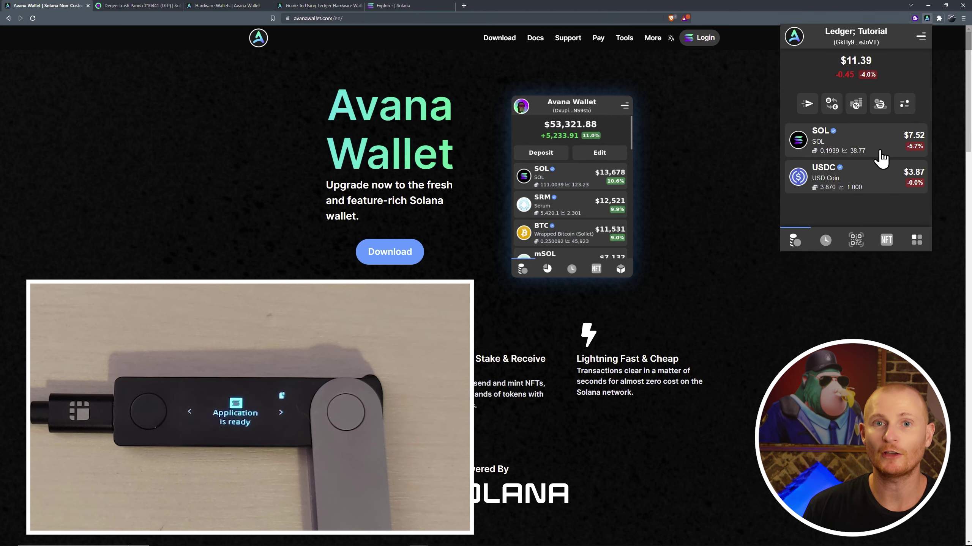
# Send the USDC balance to the DeFi Ledger contact and submit it for signing.
pyautogui.click(877, 186)
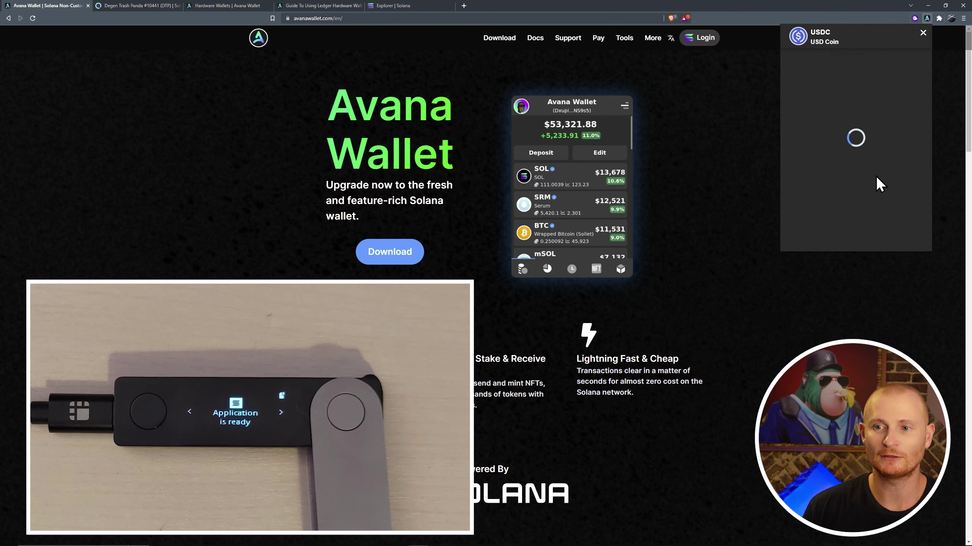
pyautogui.click(835, 238)
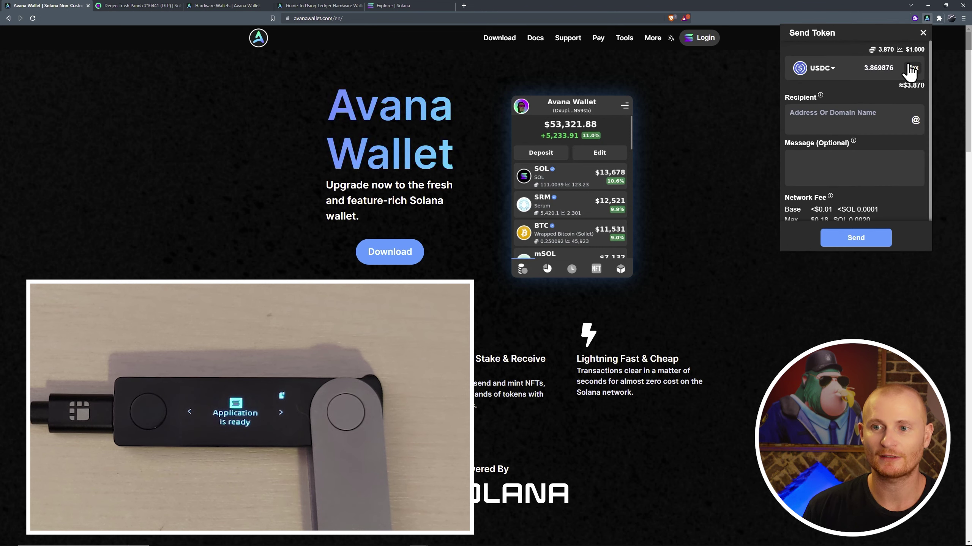
pyautogui.click(915, 122)
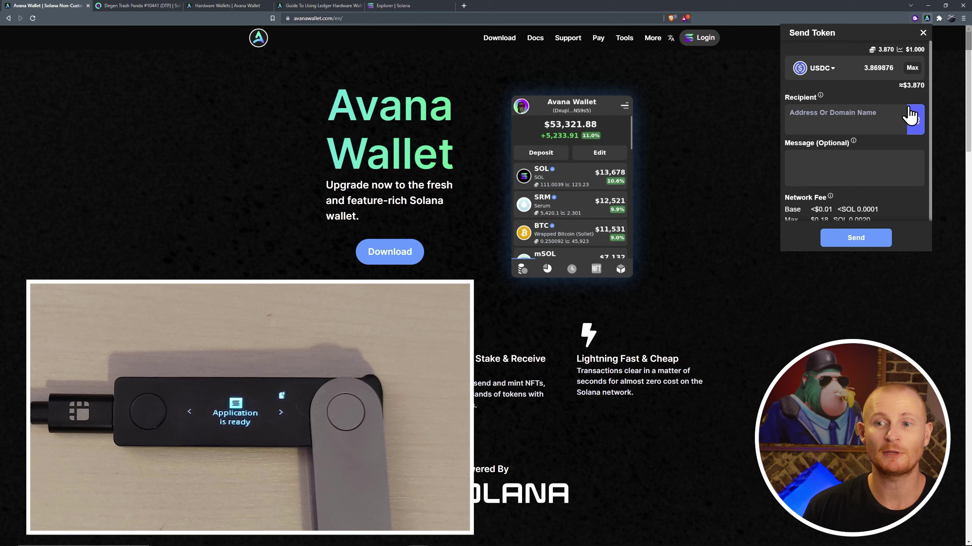
pyautogui.click(914, 117)
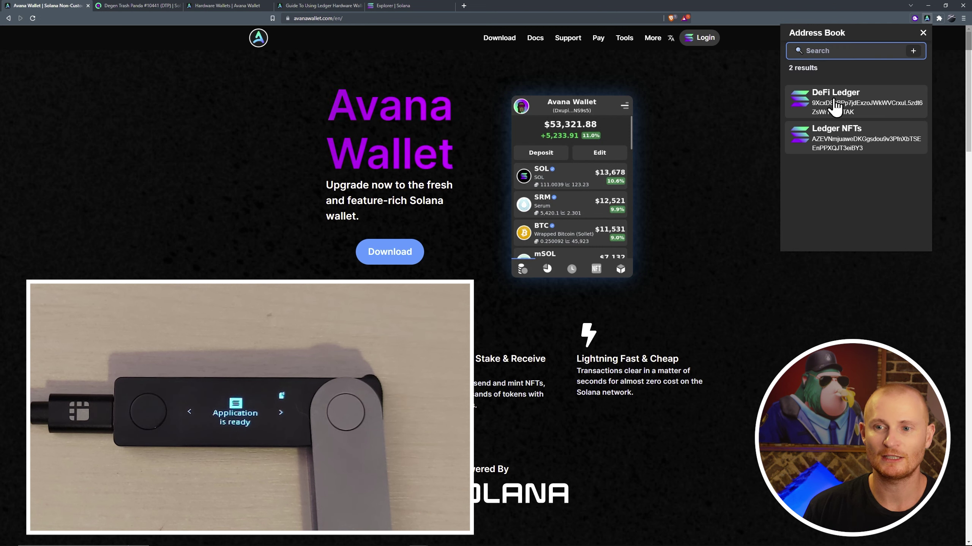
pyautogui.click(835, 107)
pyautogui.click(831, 166)
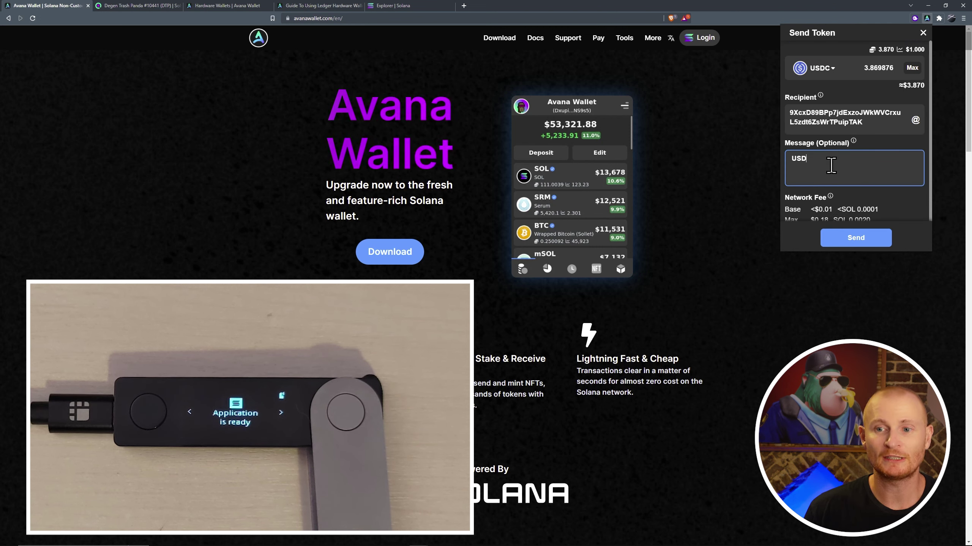
pyautogui.click(854, 239)
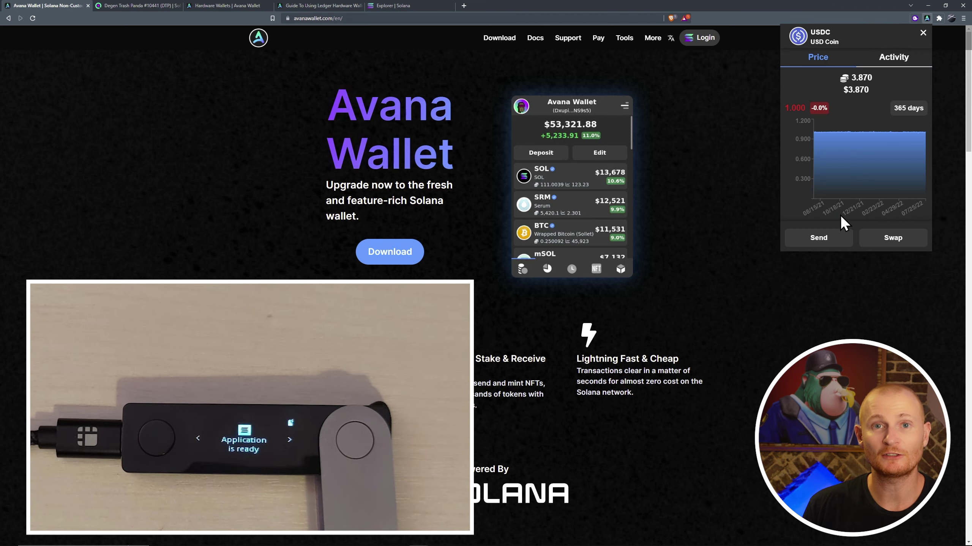
# Start a new USDC send to DeFi Ledger and submit it to the Ledger again.
pyautogui.click(836, 235)
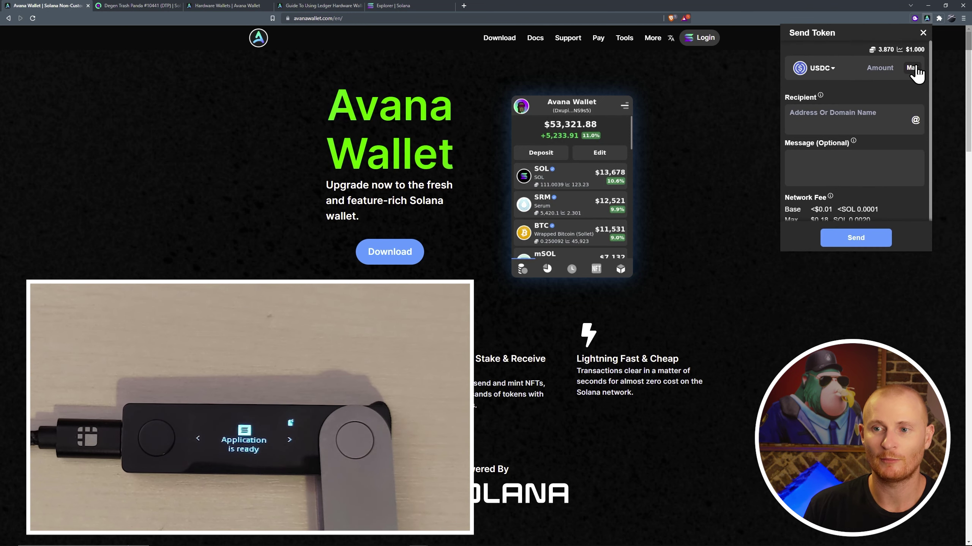
pyautogui.click(915, 120)
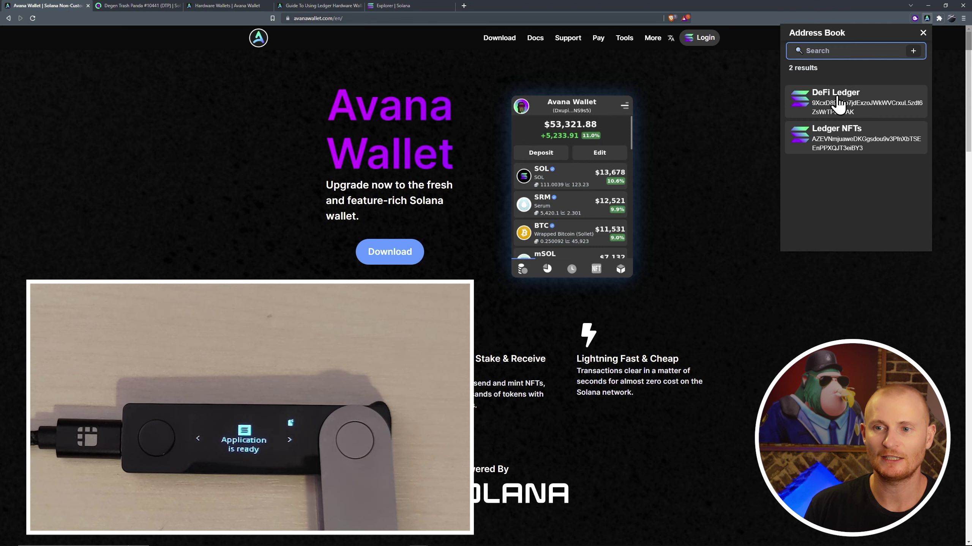
pyautogui.click(837, 94)
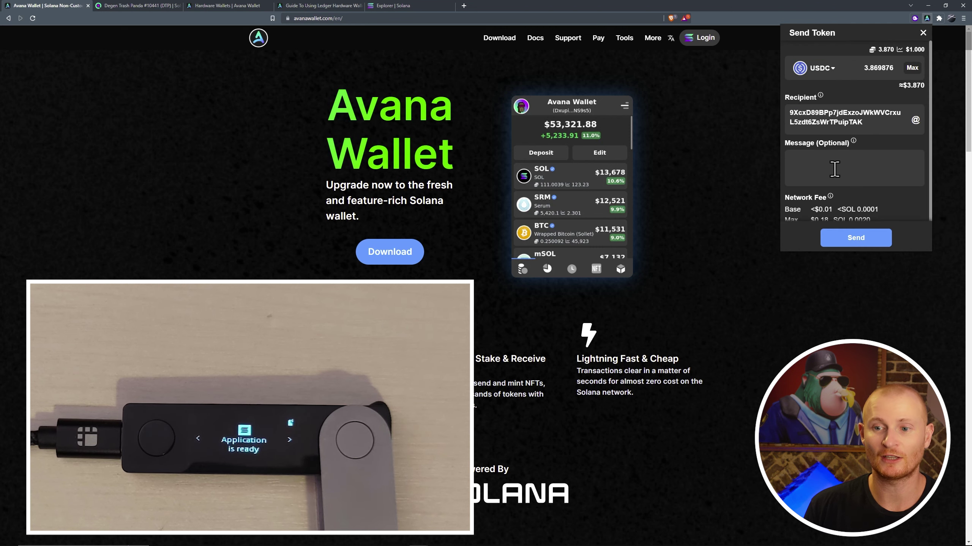
pyautogui.click(837, 237)
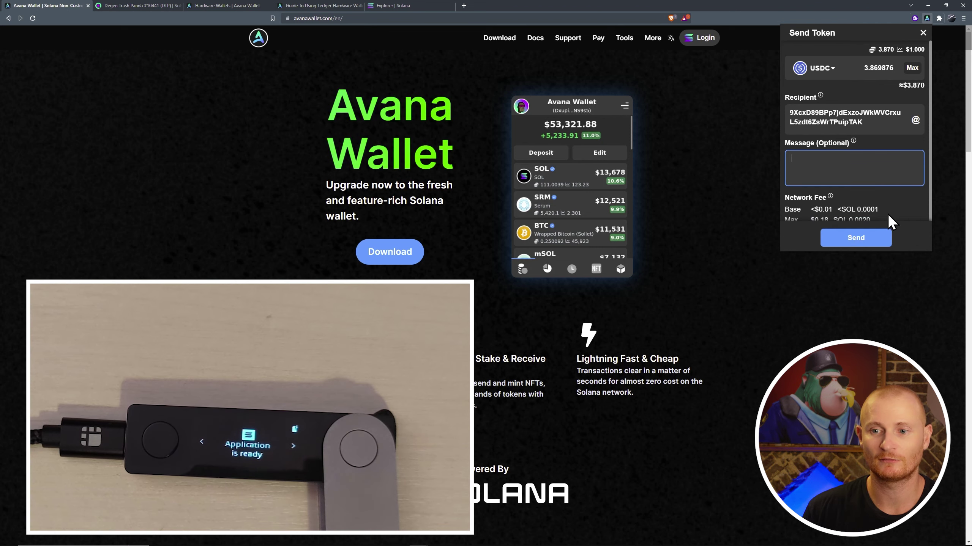
# Resubmit the USDC transfer twice, then close the wallet after the blind-signing-disabled error.
pyautogui.click(873, 237)
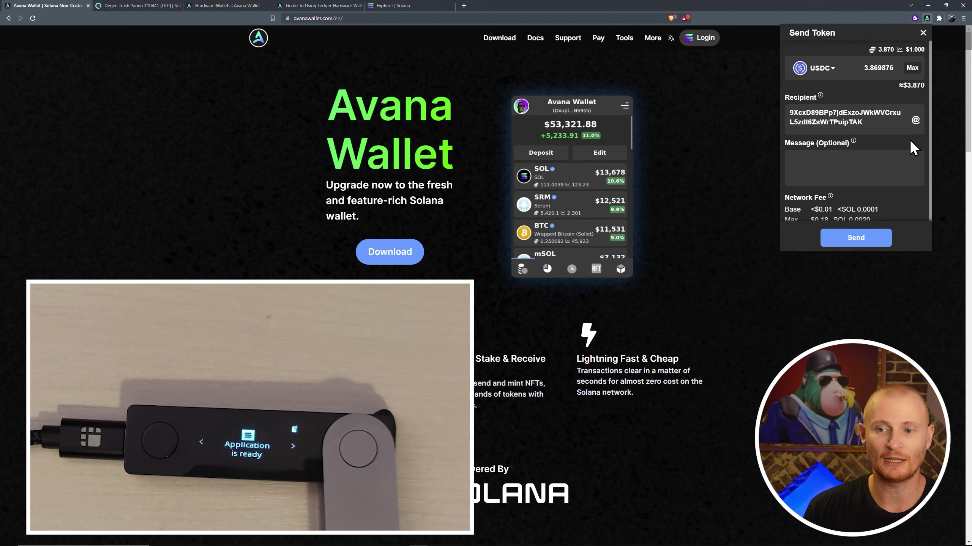
pyautogui.click(875, 240)
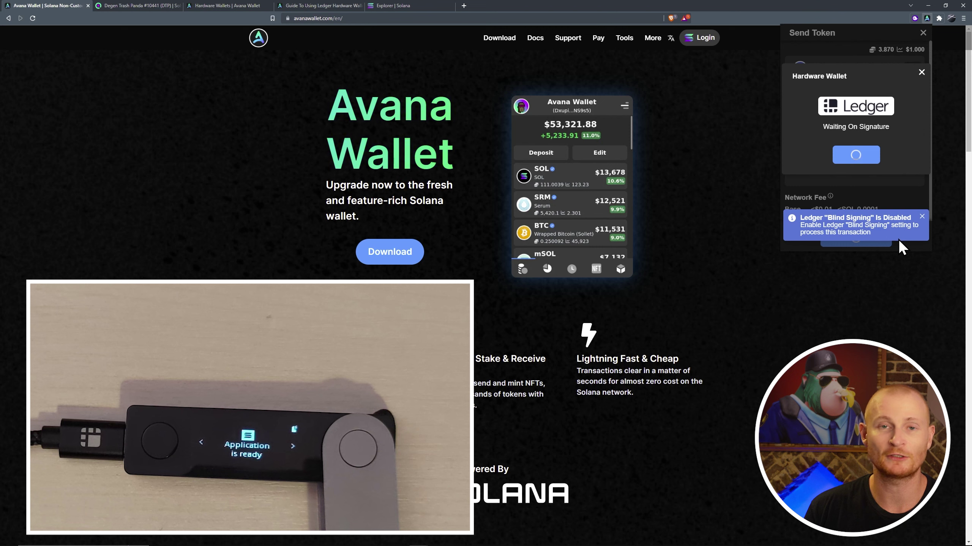
pyautogui.press('Escape')
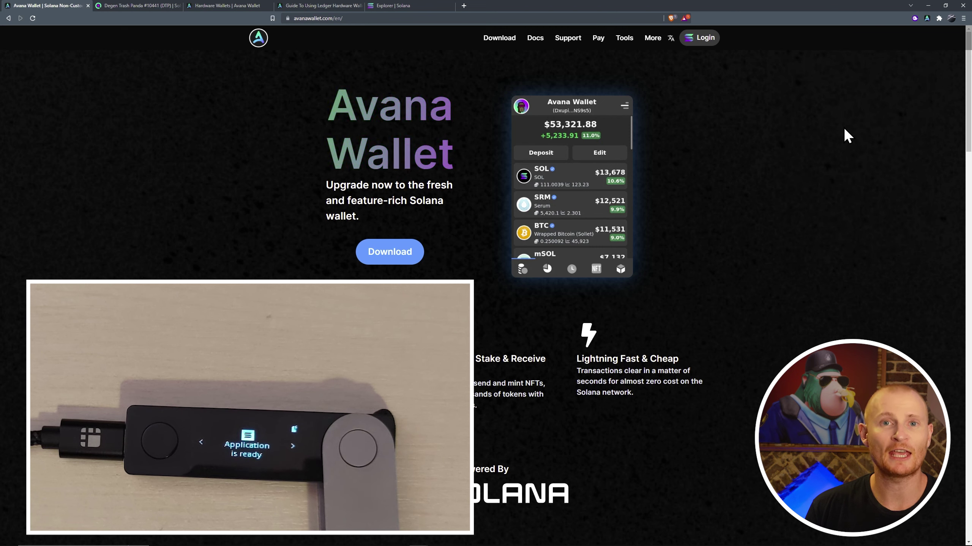
# In Phantom, switch to the Ledger 1 account and start a USD Coin send.
pyautogui.click(914, 18)
pyautogui.click(792, 33)
pyautogui.click(799, 72)
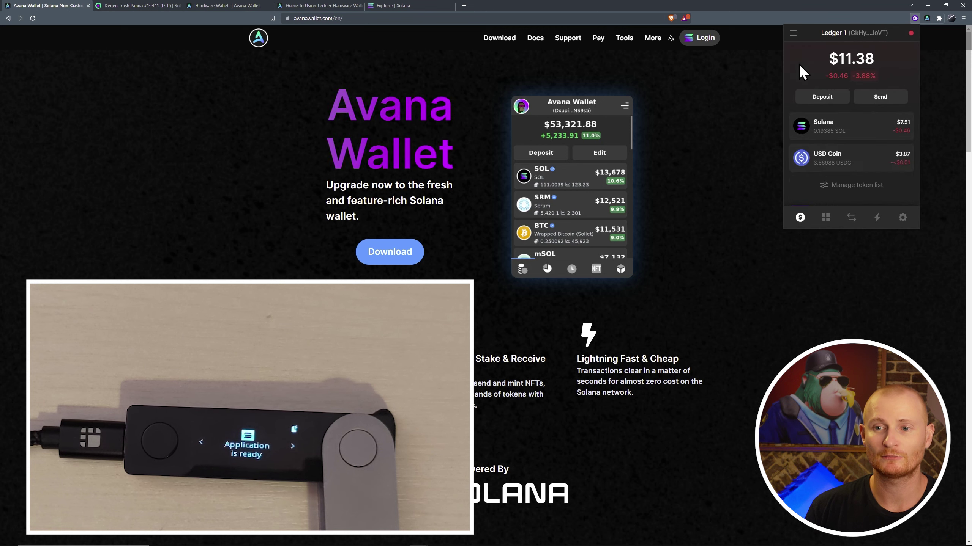
pyautogui.click(857, 165)
pyautogui.click(874, 113)
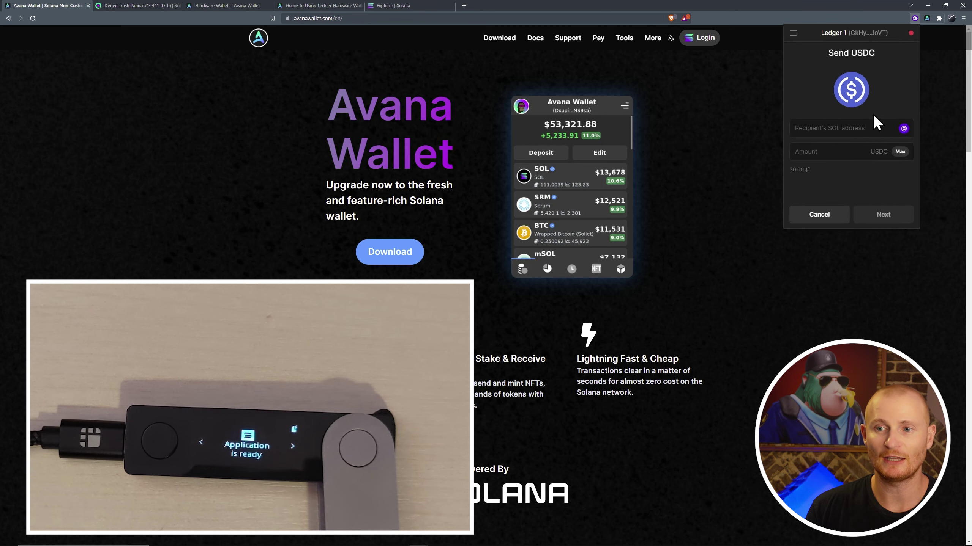
# Paste the Wallet 3 Solana Staking address and send the maximum USDC for Ledger approval.
pyautogui.hotkey('alt', 'Tab')
pyautogui.keyDown('shift'); pyautogui.click(548, 132); pyautogui.keyUp('shift')
pyautogui.hotkey('ctrl', 'c')
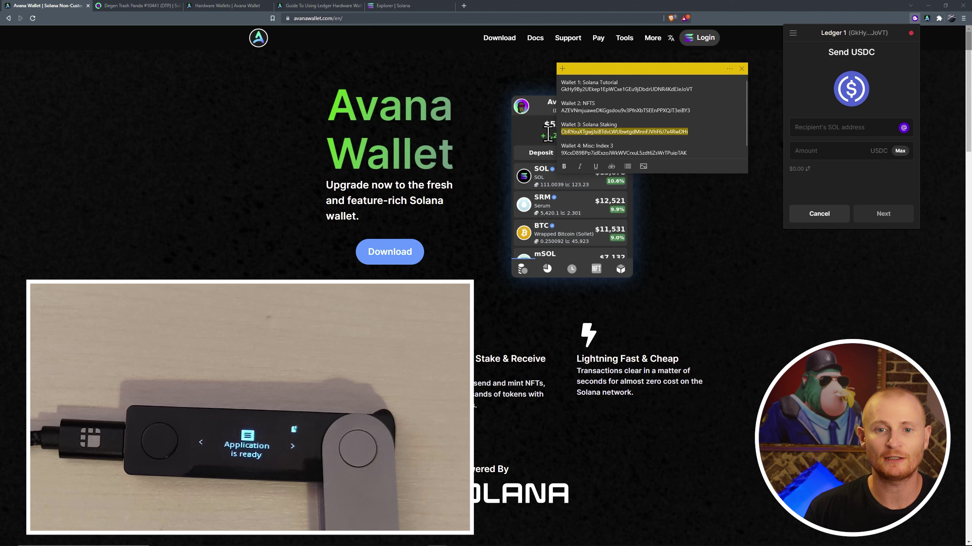
pyautogui.click(710, 135)
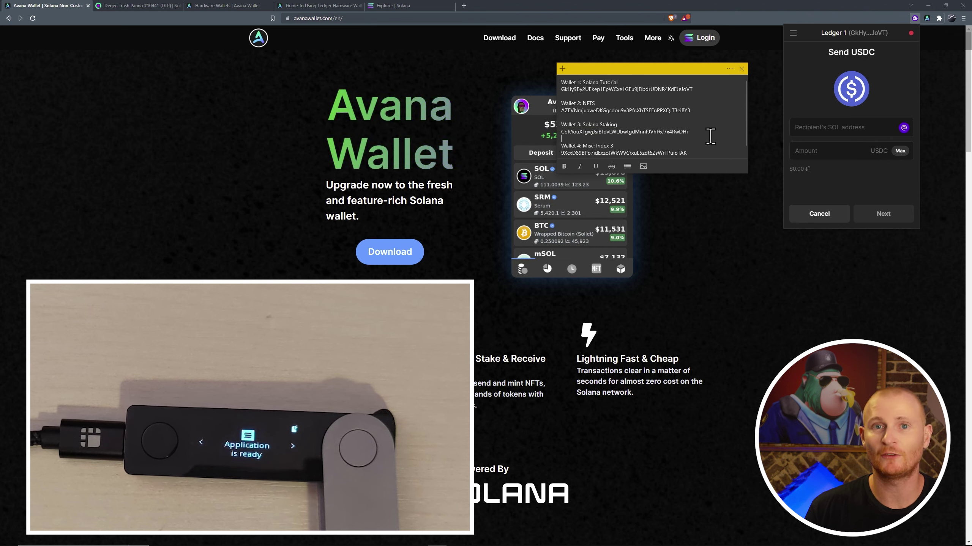
pyautogui.click(826, 130)
pyautogui.hotkey('ctrl', 'v')
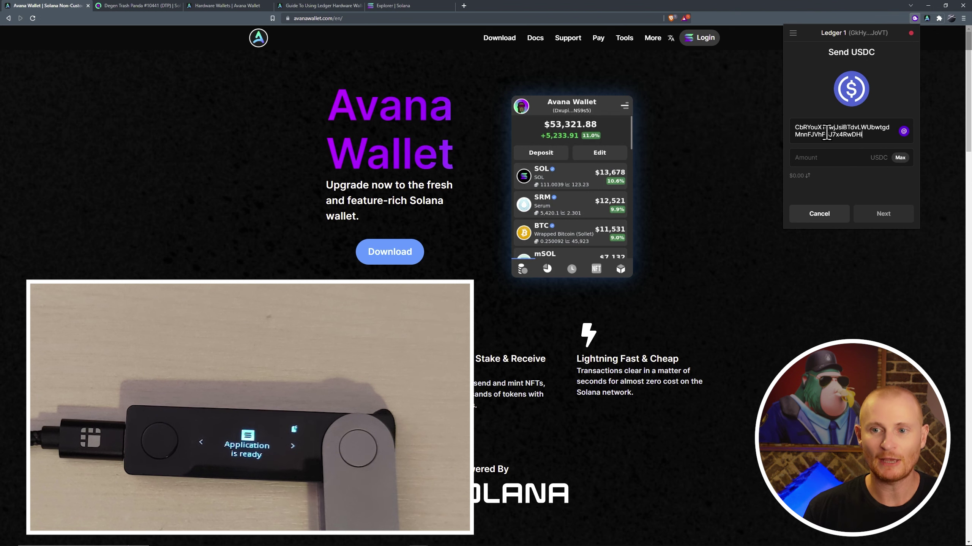
pyautogui.click(899, 157)
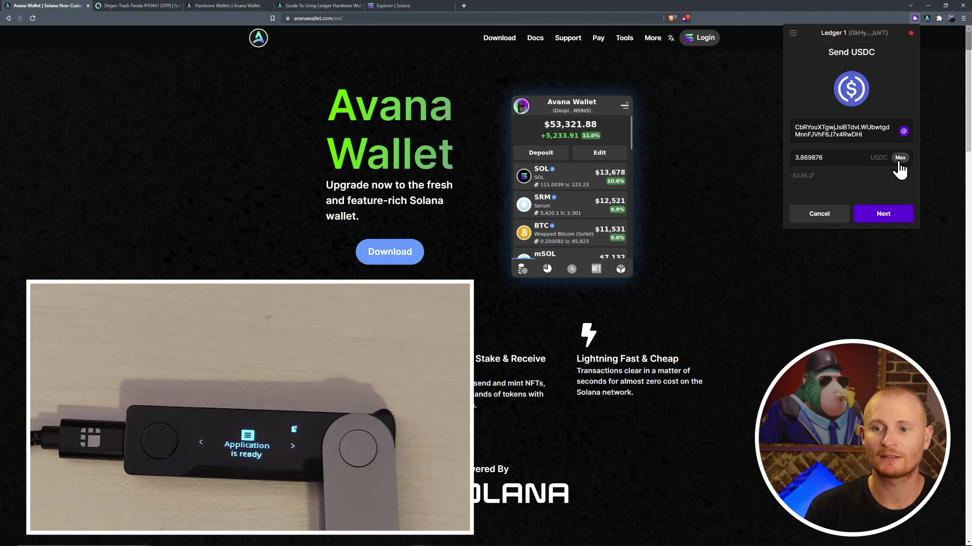
pyautogui.click(891, 213)
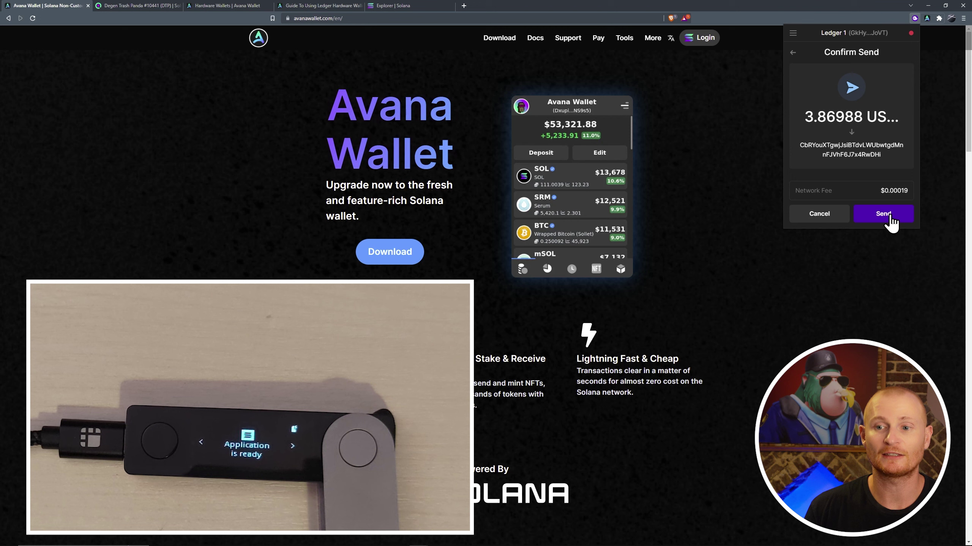
pyautogui.click(890, 219)
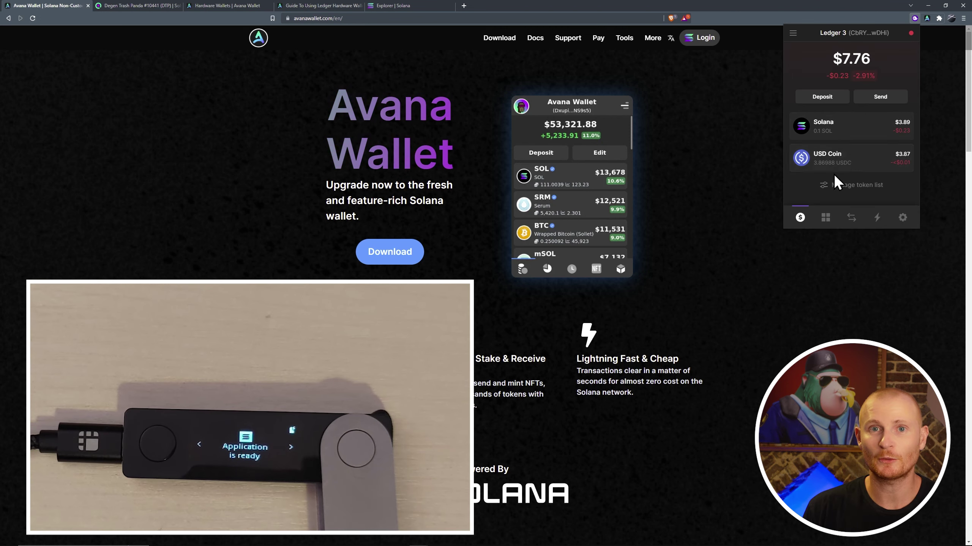
# From Ledger 3, send the maximum 3.86988 USDC to the pasted Ledger 1 address.
pyautogui.click(872, 162)
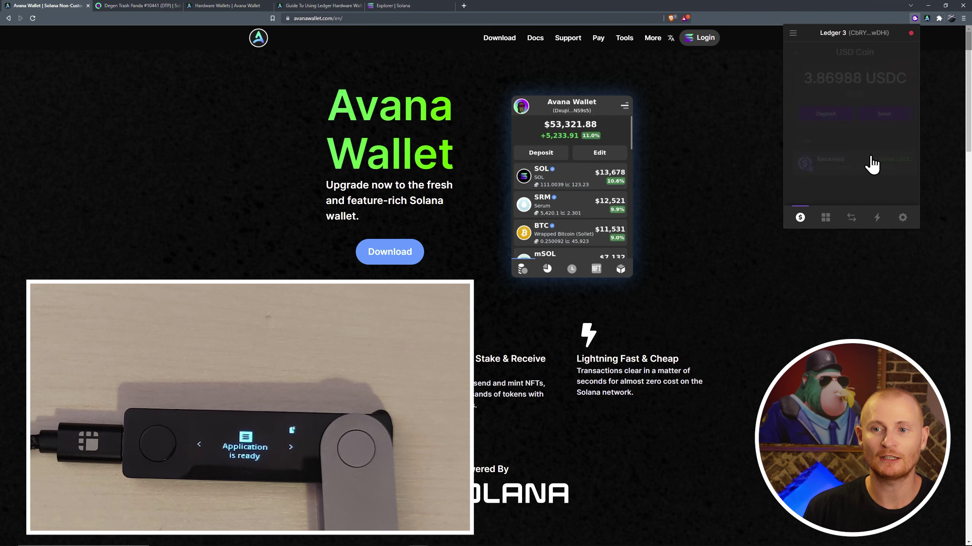
pyautogui.click(873, 117)
pyautogui.write('GkHy9By2UEkep1EpWCxe1GEu9jDbdrUDNR4KdEJeJoVT')
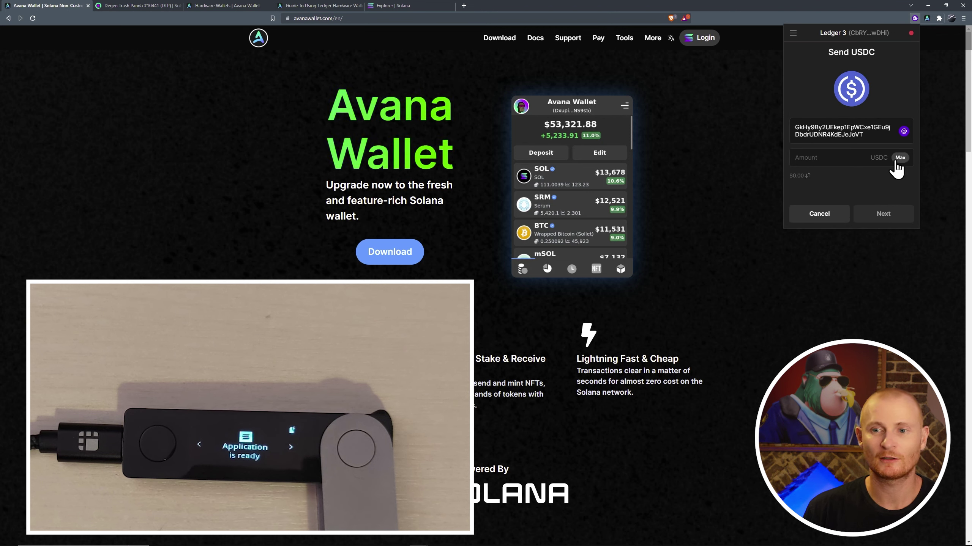
pyautogui.click(896, 160)
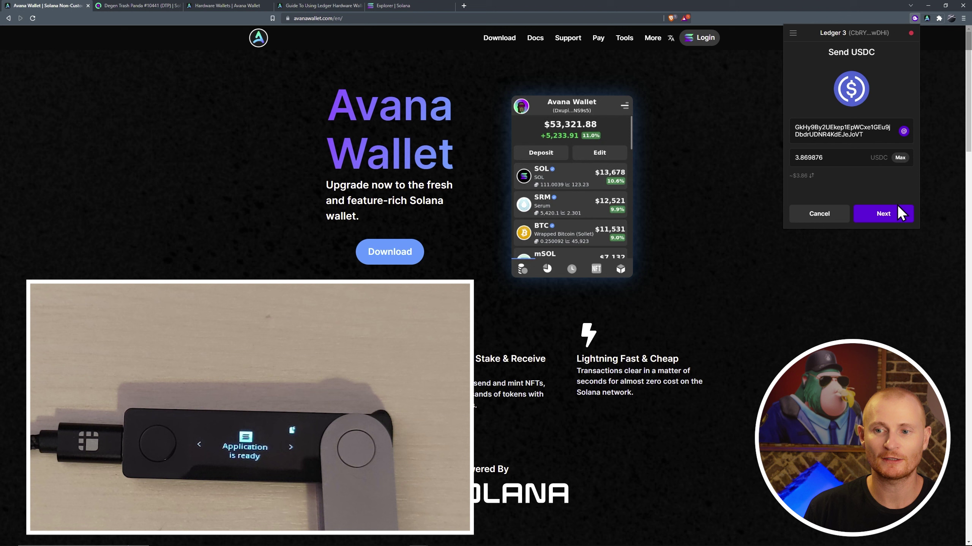
pyautogui.click(897, 215)
pyautogui.click(883, 214)
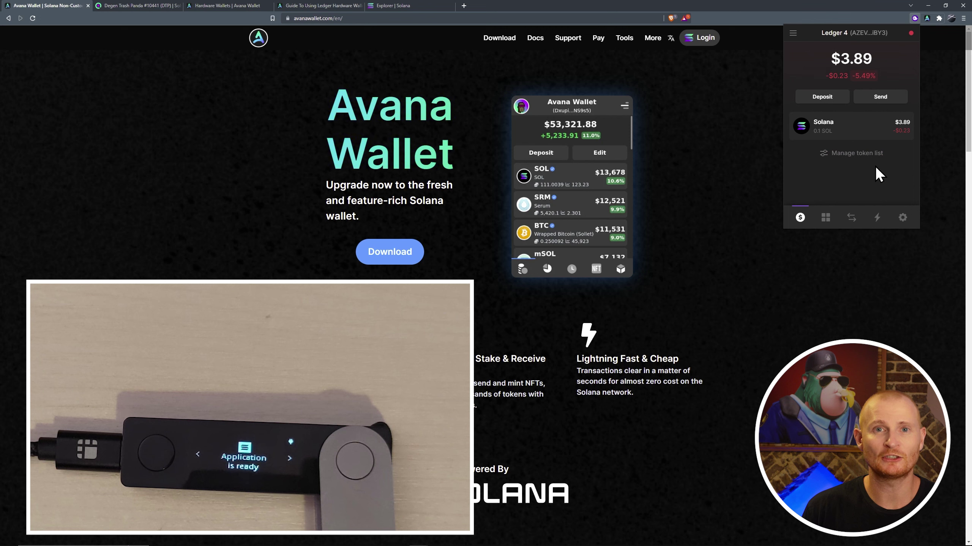
# Send Degen Trash Panda #10441 from Collectibles to the pasted Wallet 1 address for approval.
pyautogui.click(825, 218)
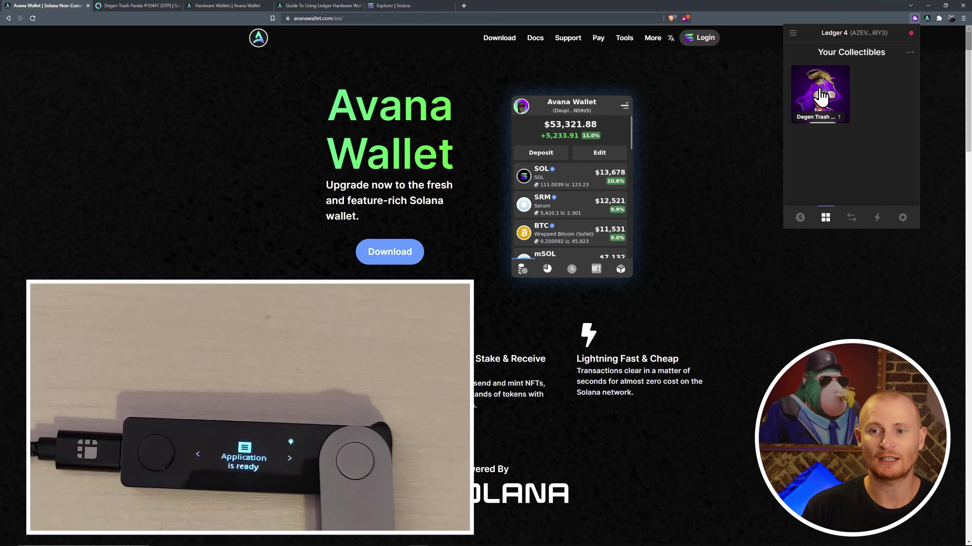
pyautogui.click(820, 95)
pyautogui.click(821, 127)
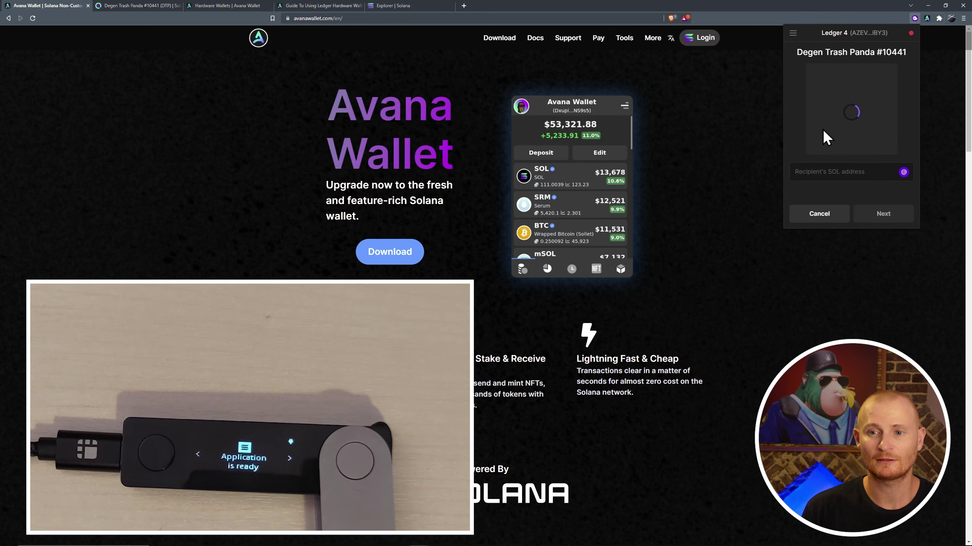
pyautogui.write('B8Sr3renfywCTHRsiDpShn7pAkWFxTcu7Jkz7jBkQQFT')
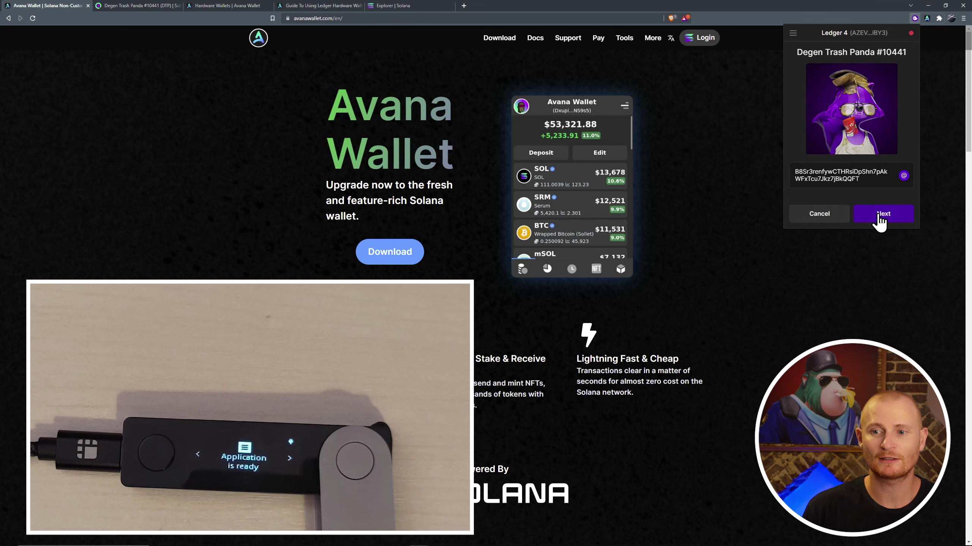
pyautogui.click(878, 215)
pyautogui.click(871, 216)
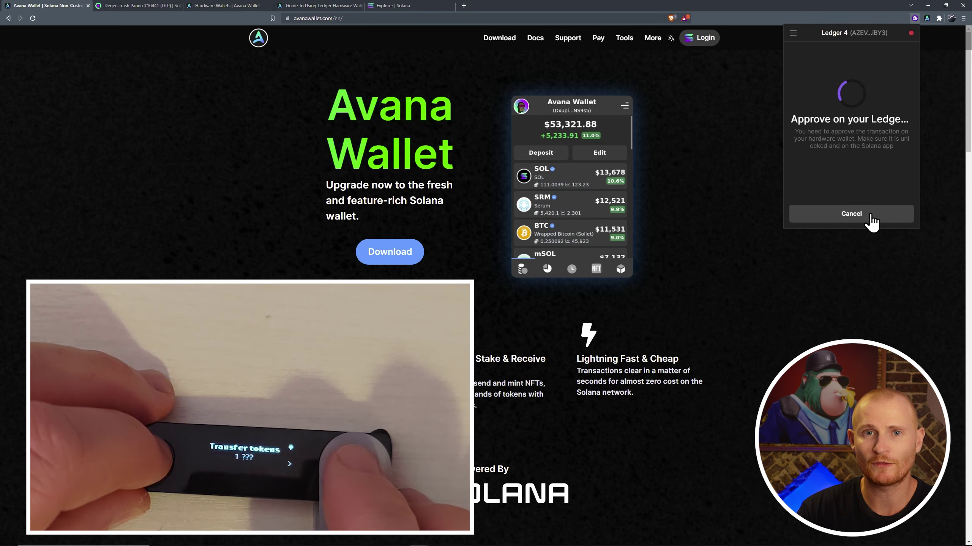